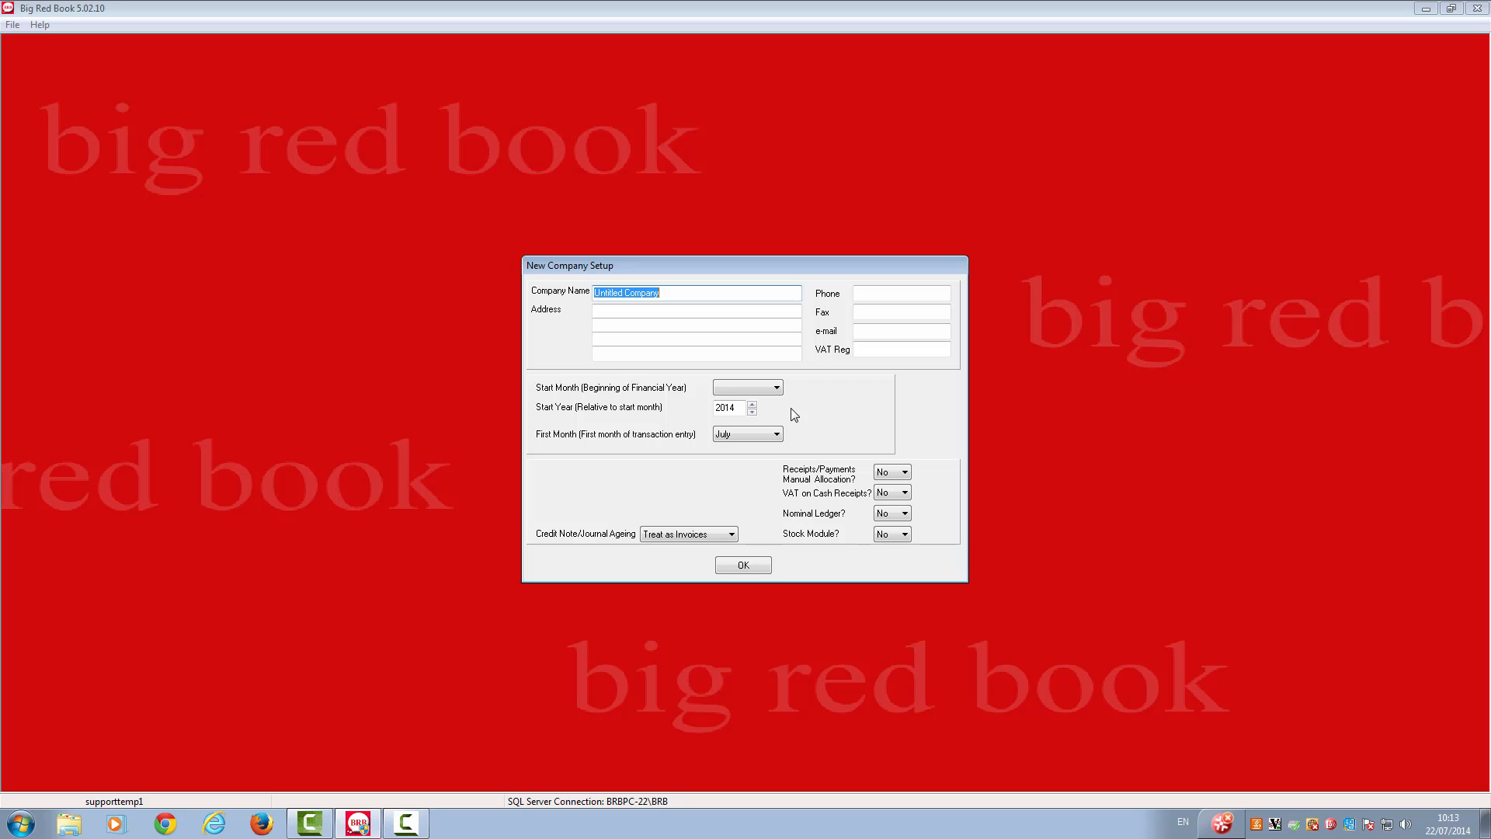
- Create the new company with January as the start month of the financial year, keeping the other setup defaults
click(777, 388)
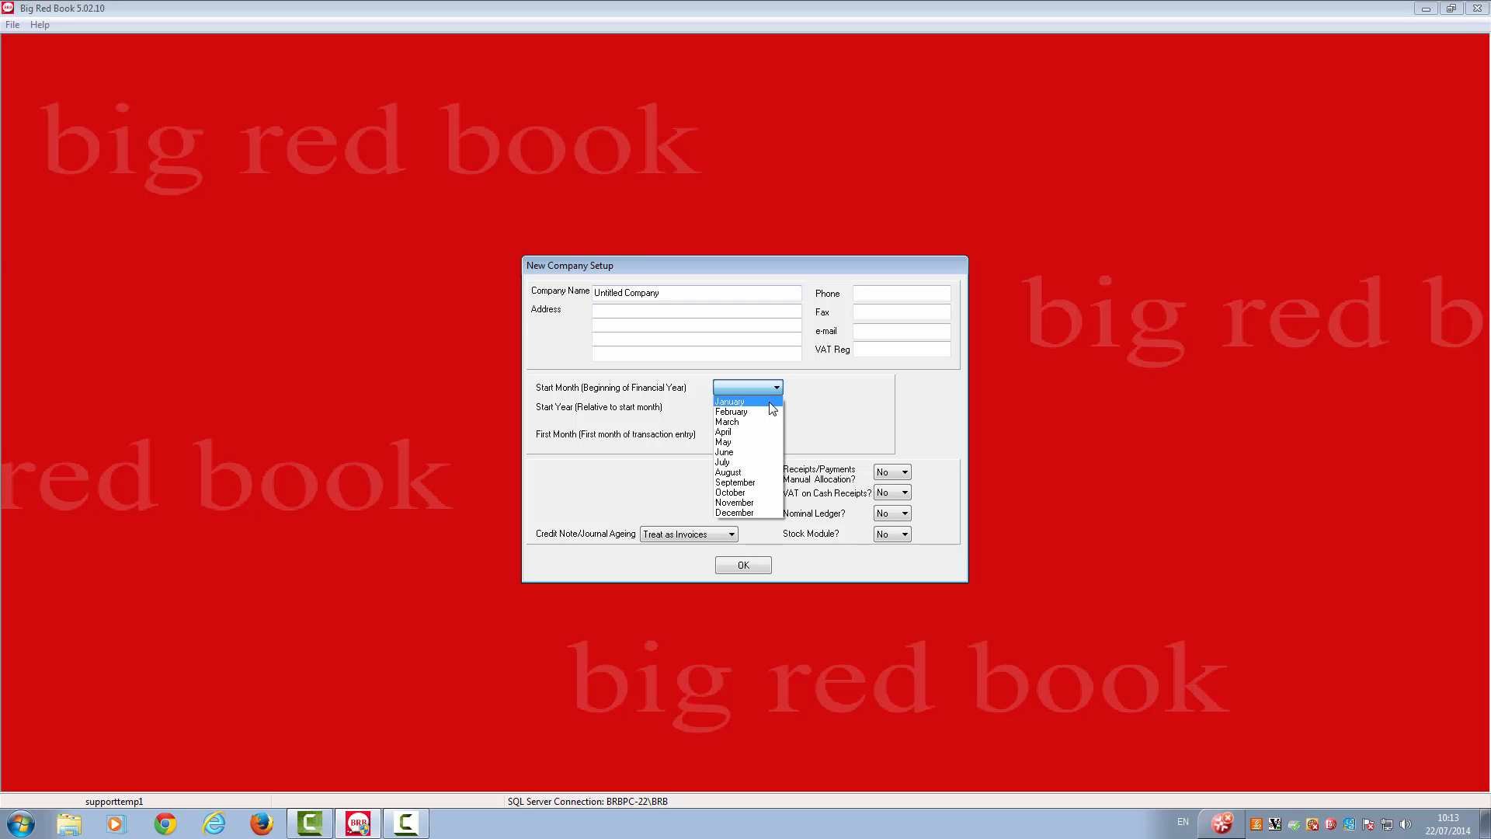
click(773, 408)
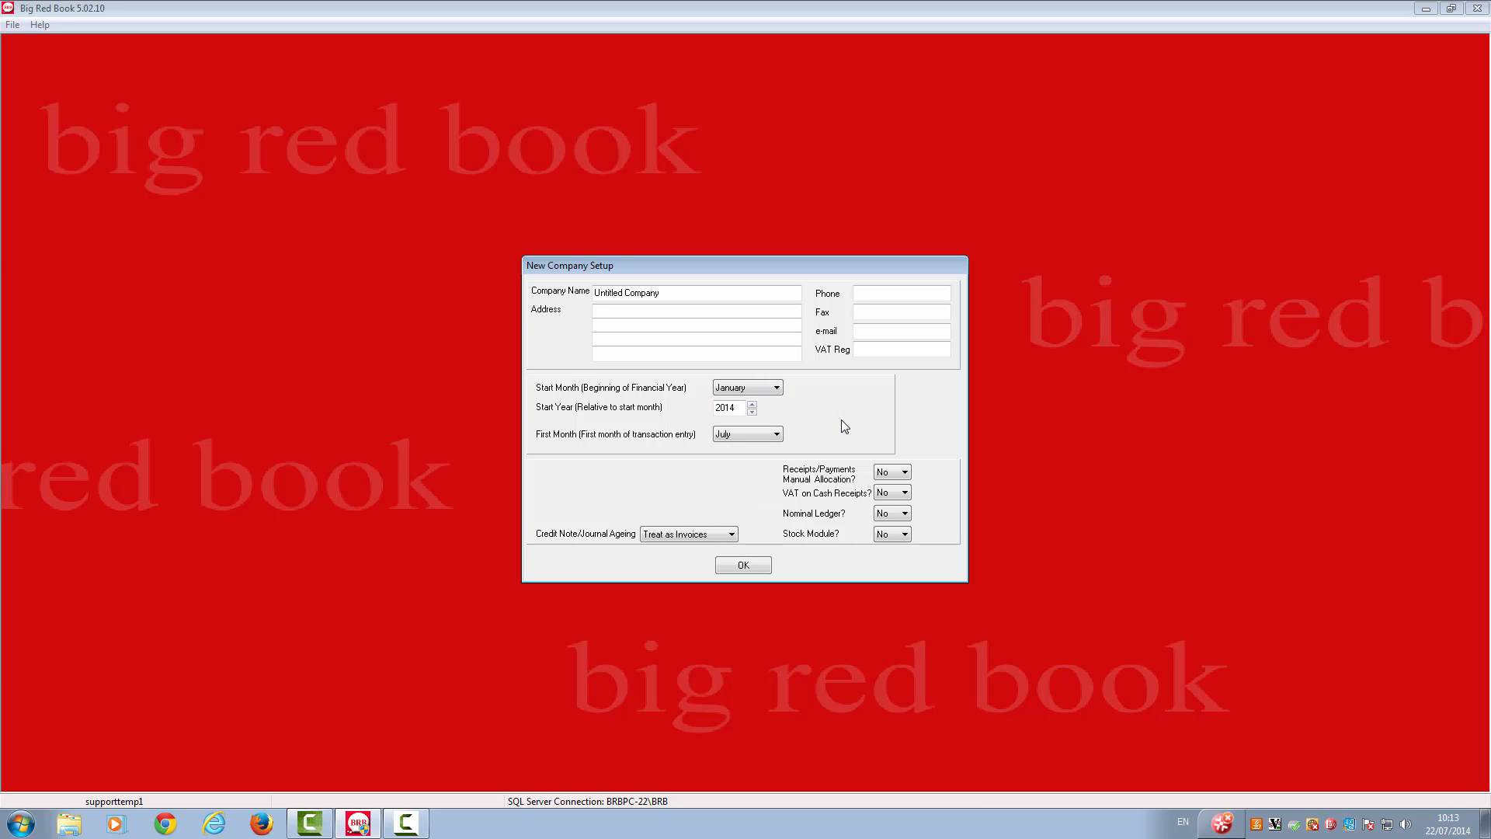
click(743, 566)
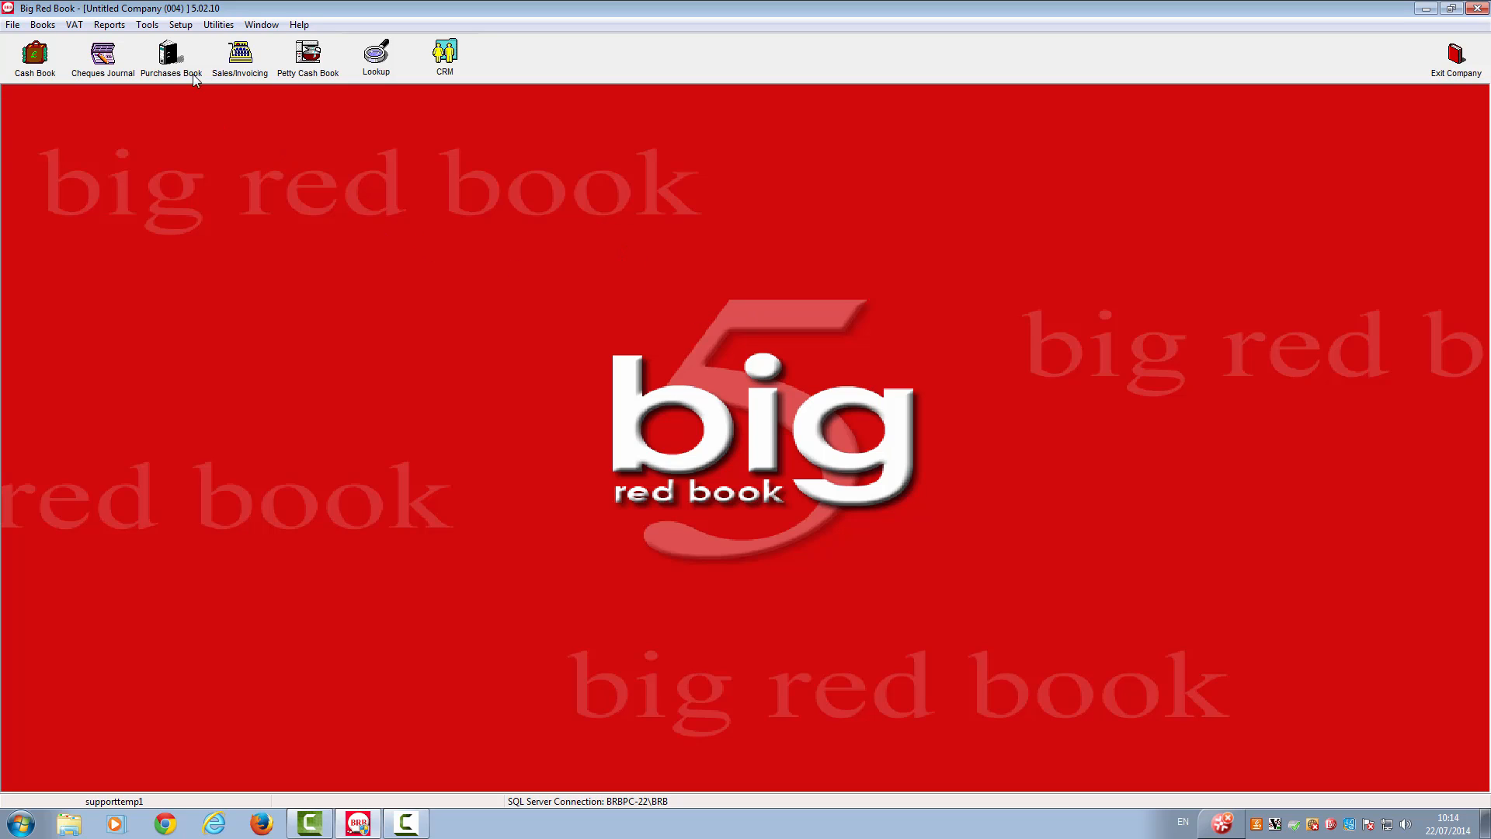
- Add a customer record with only an account code filled in, save it, and close the customer setup
click(180, 25)
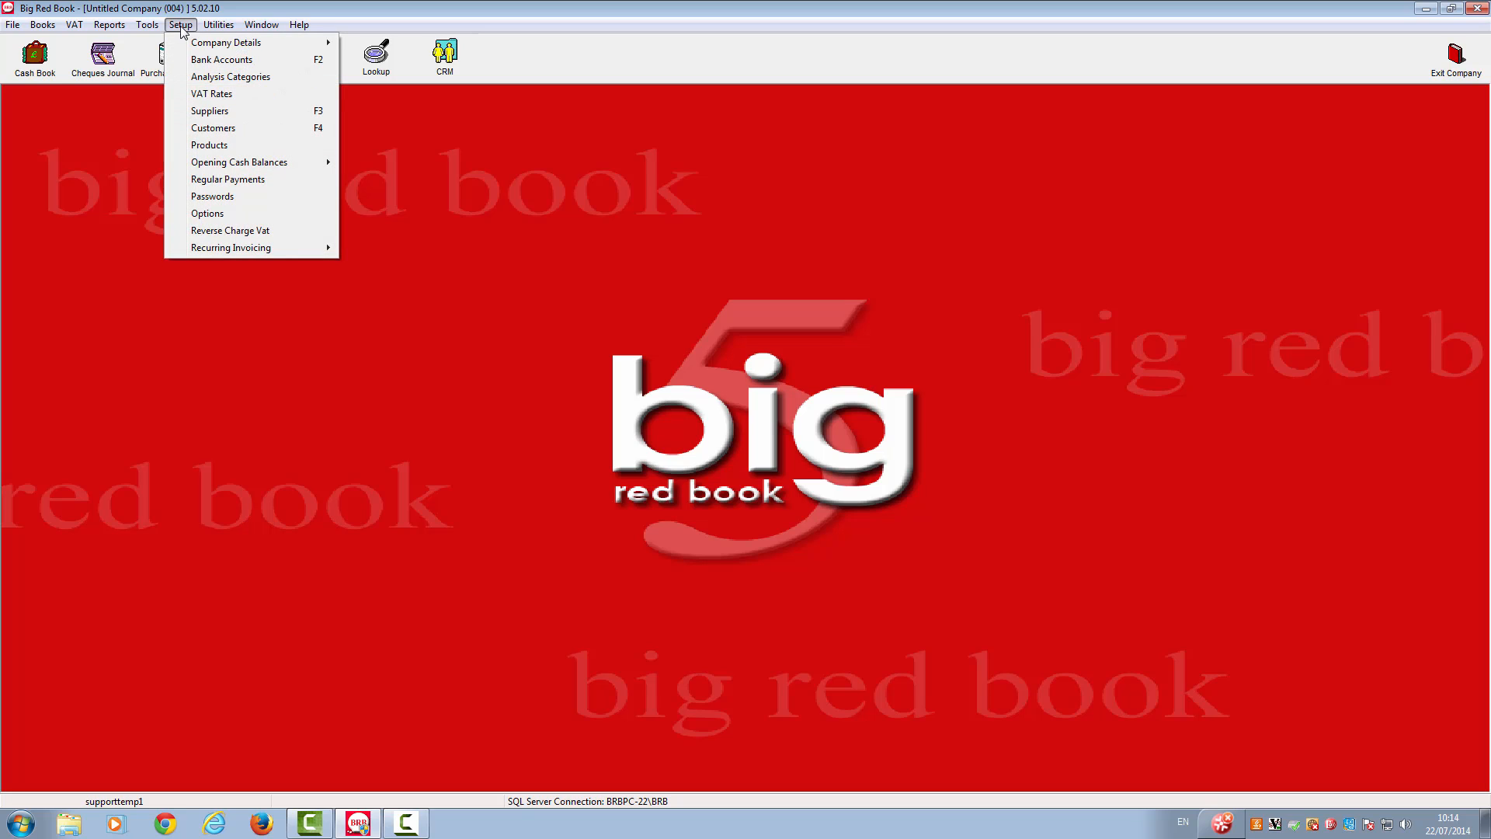
click(195, 129)
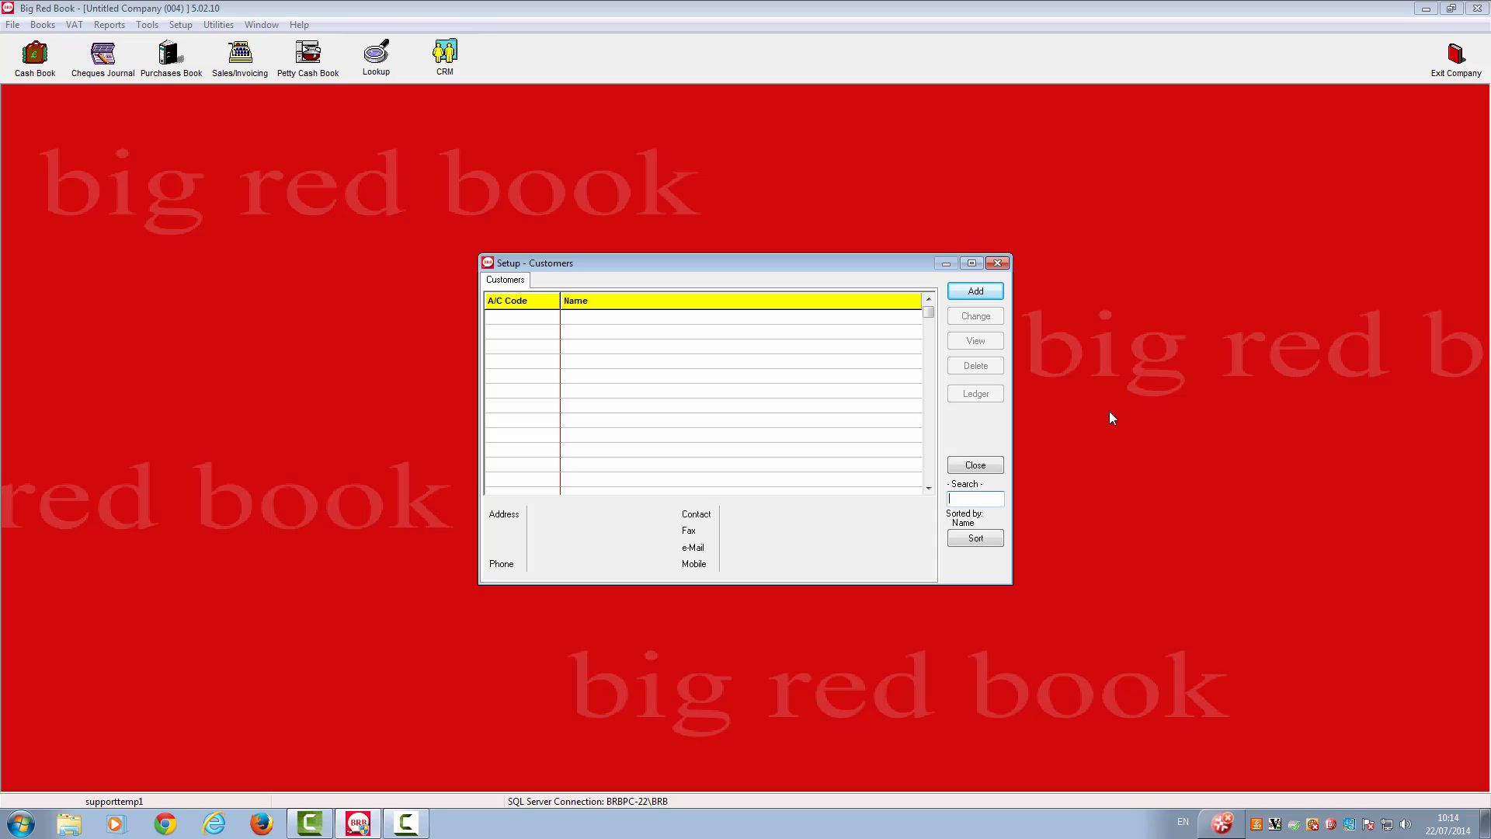
click(978, 292)
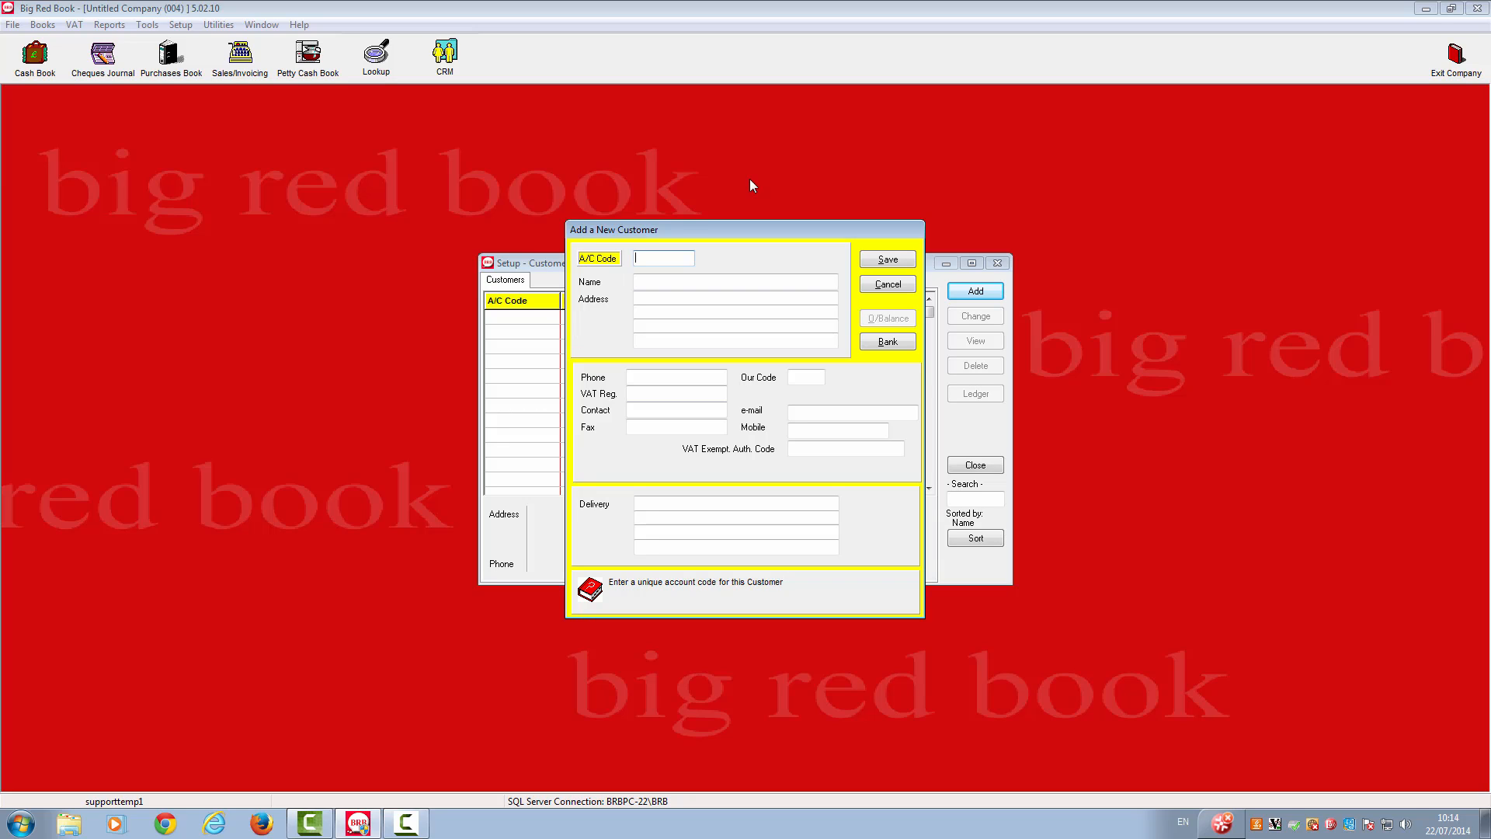
text(12345)
key(Tab)
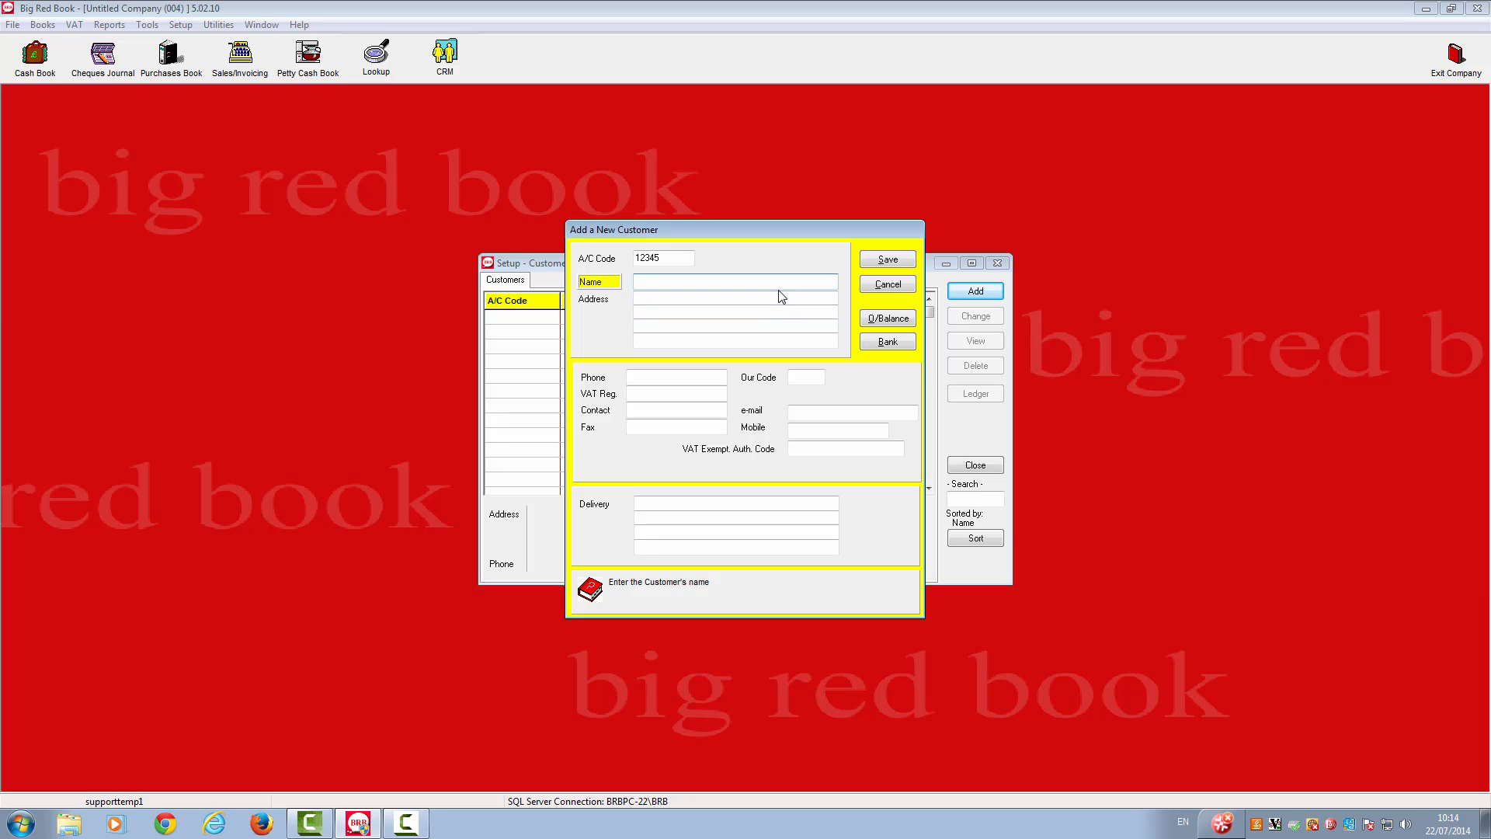
click(888, 262)
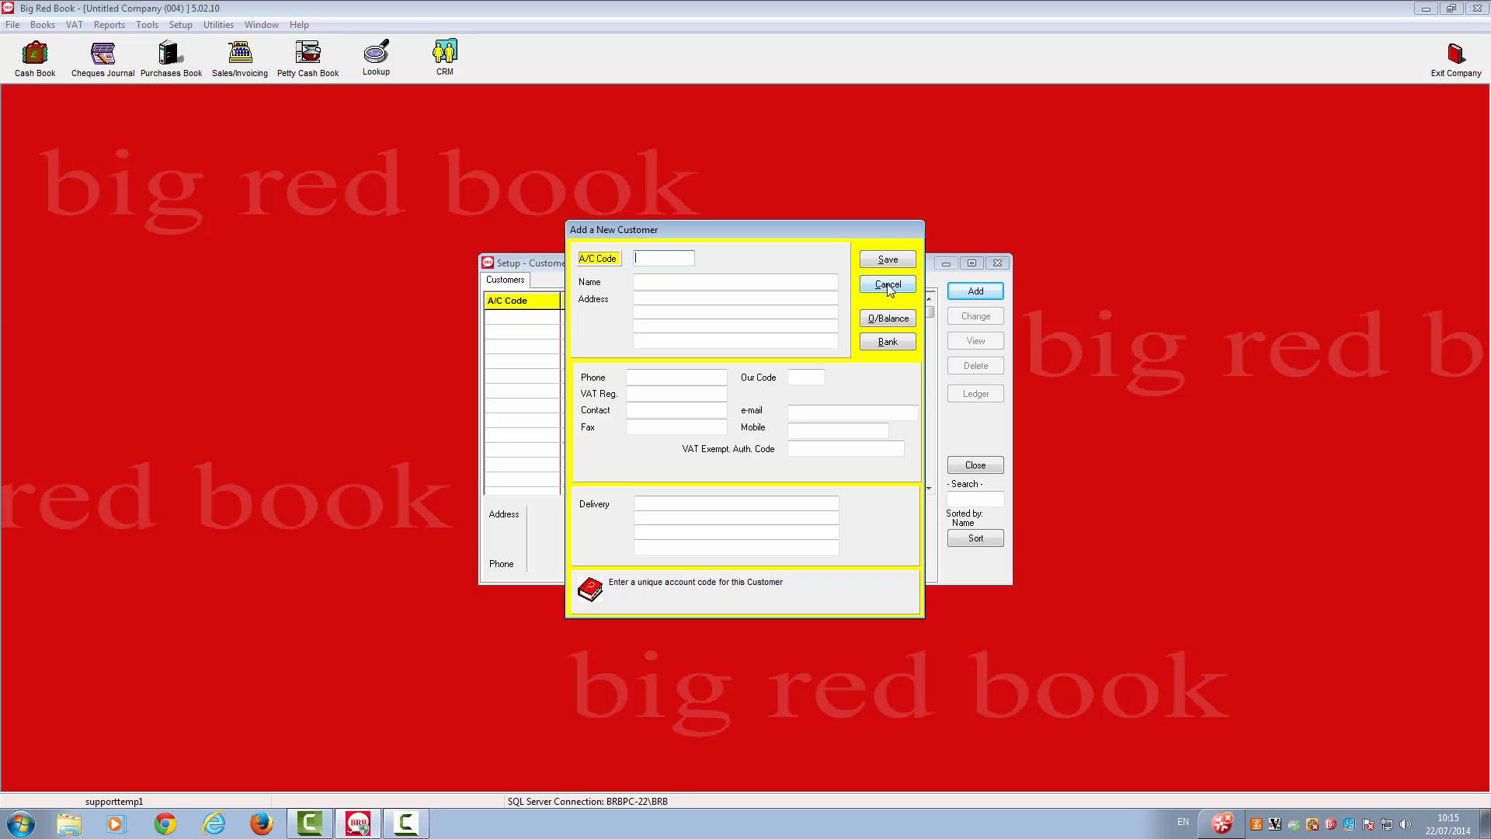
click(888, 285)
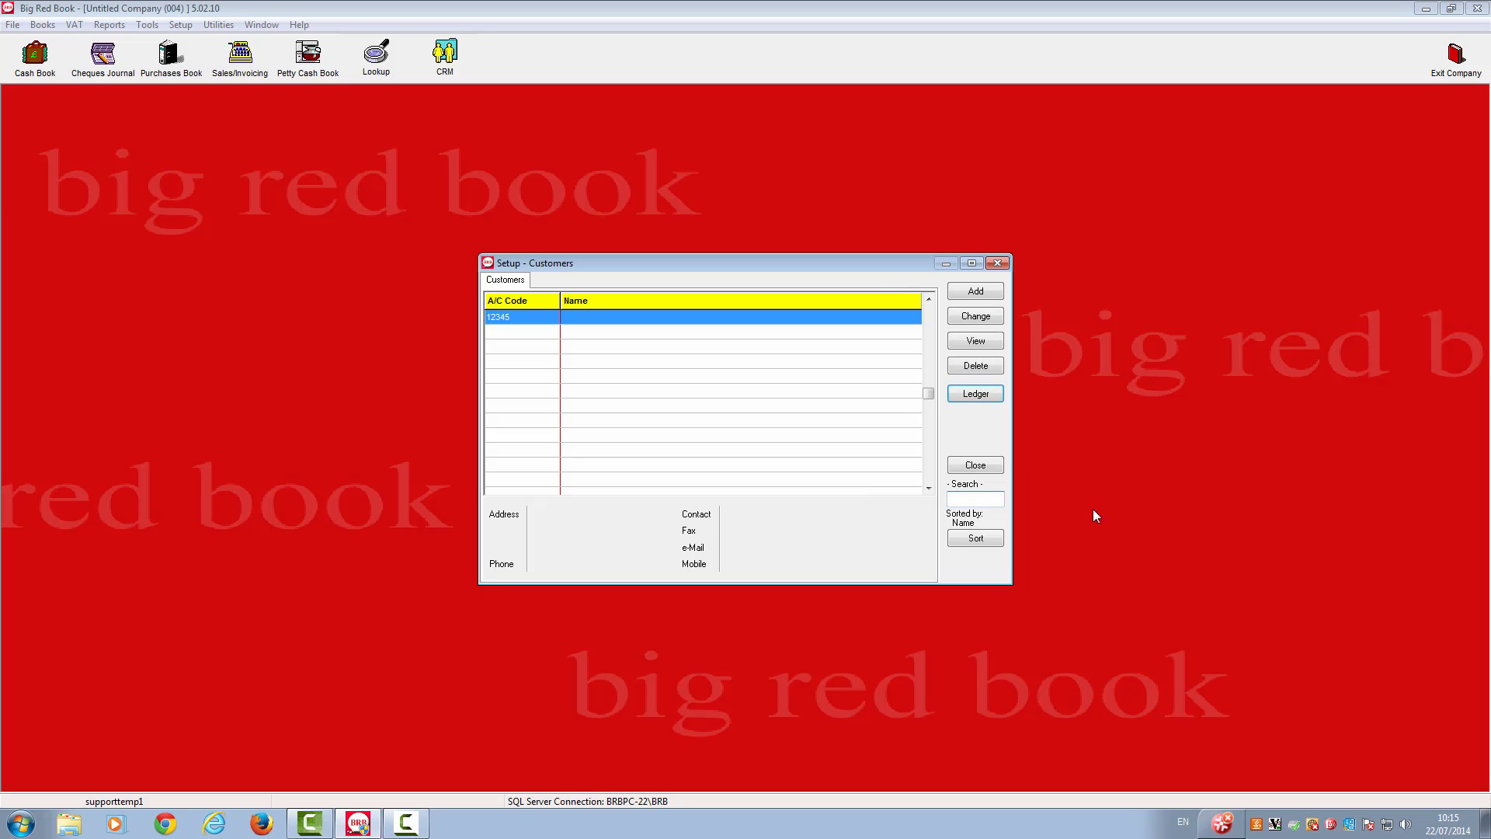
click(976, 466)
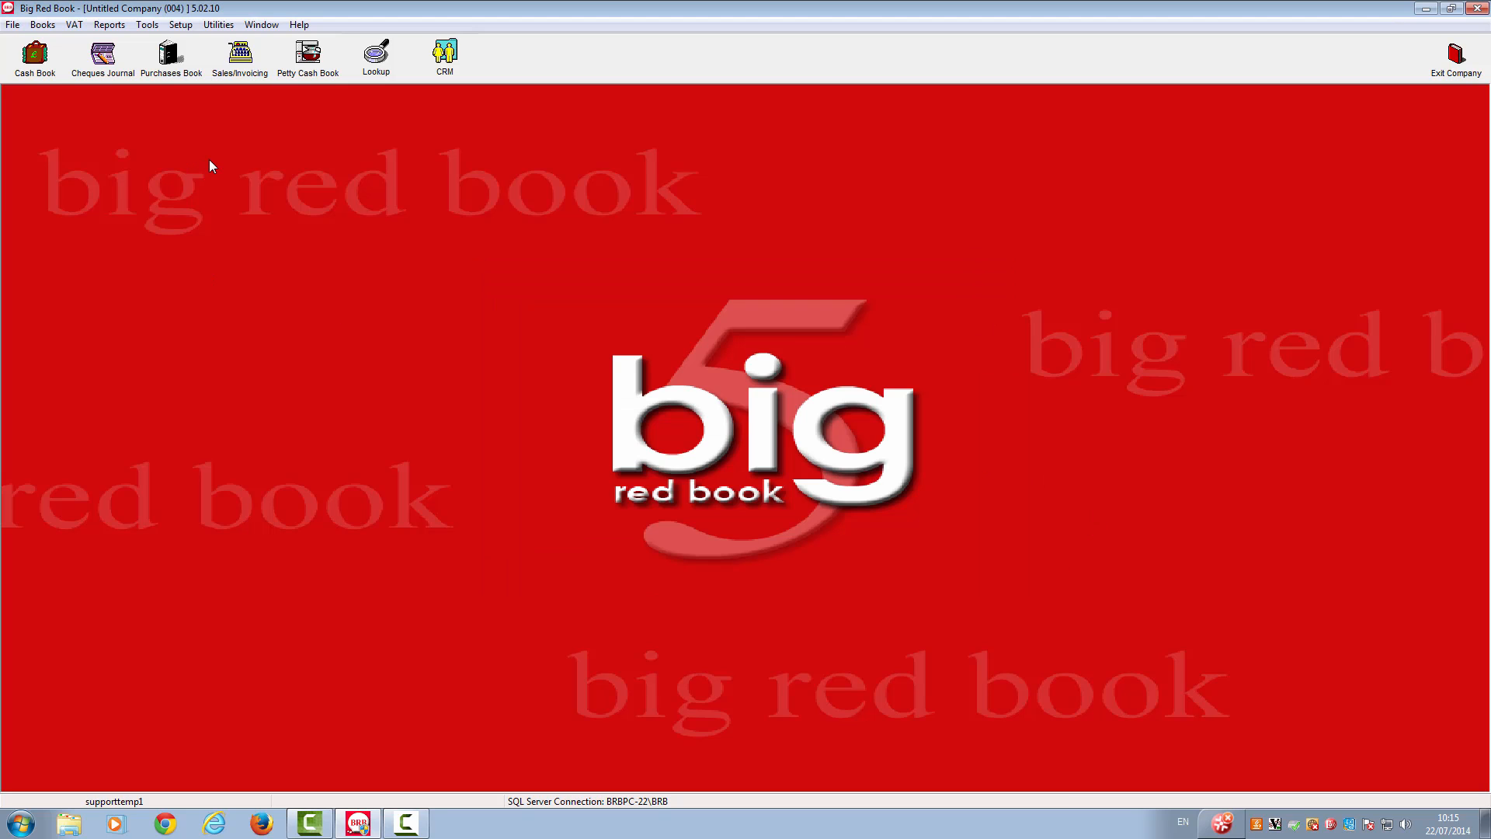
- Add a supplier record with only an account code filled in, save it, and close the supplier setup
click(180, 25)
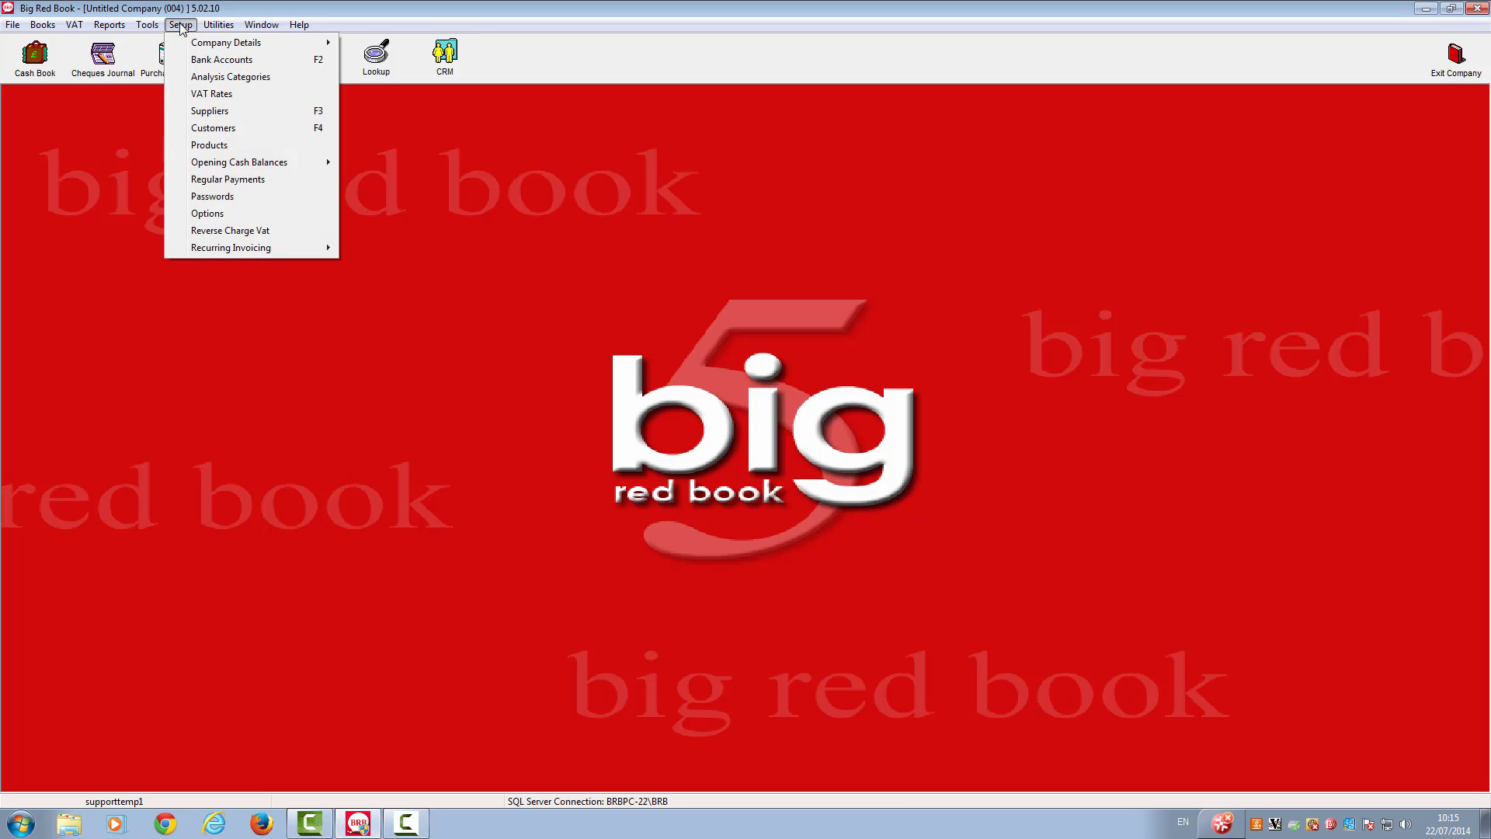
click(192, 113)
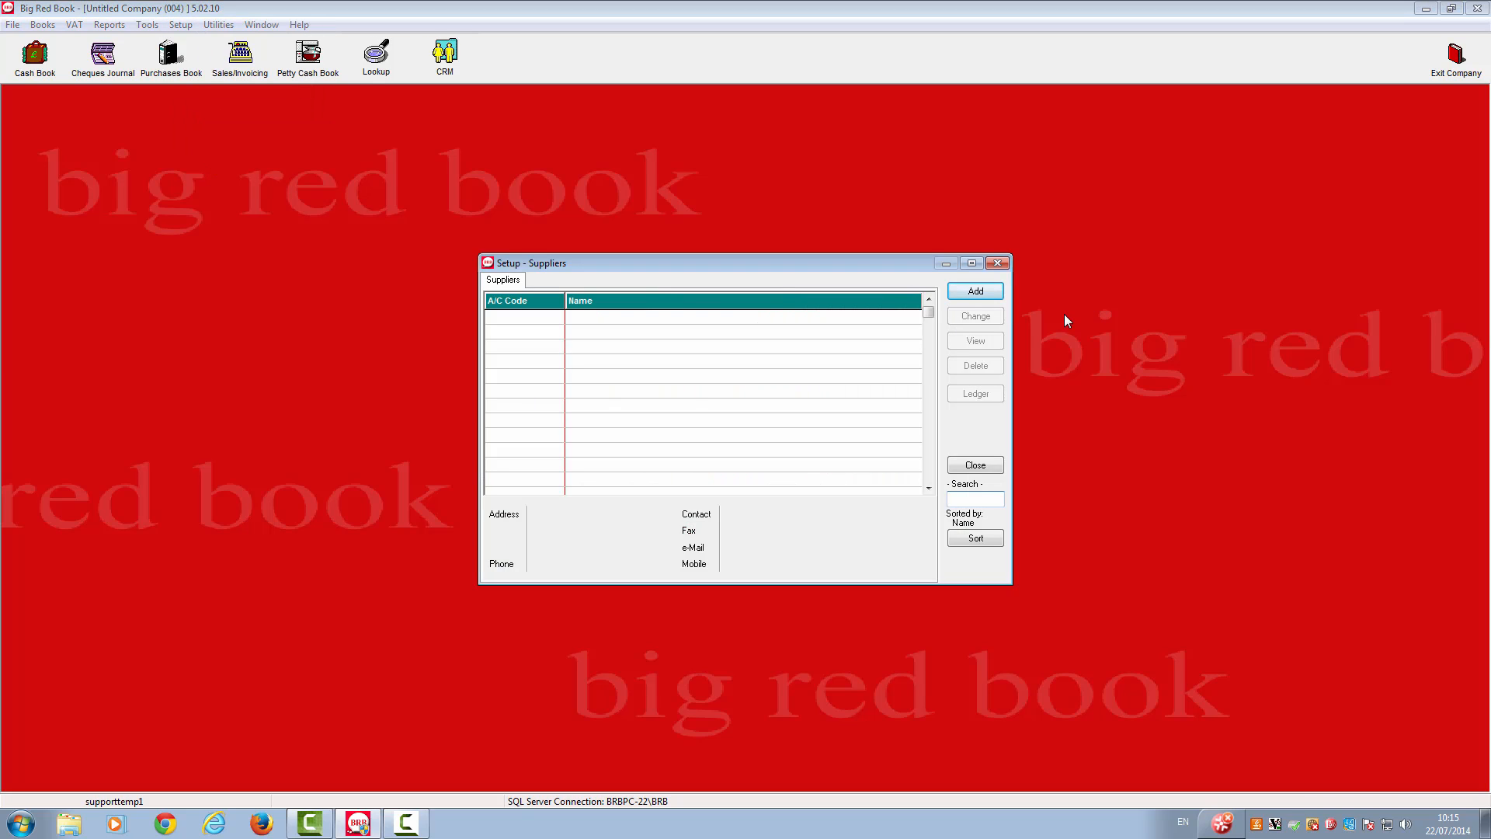
click(976, 292)
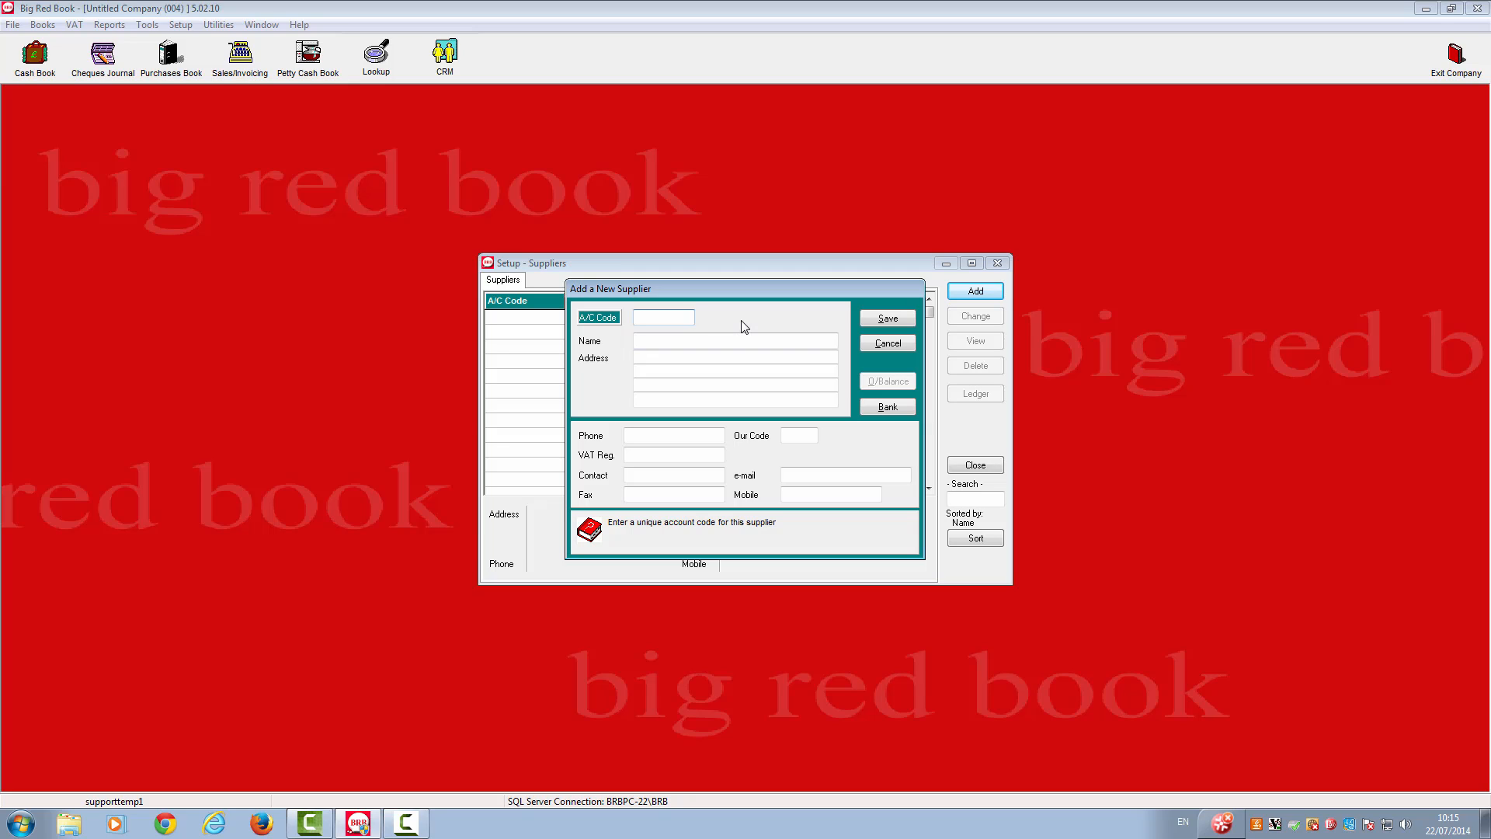
text(12345)
key(Tab)
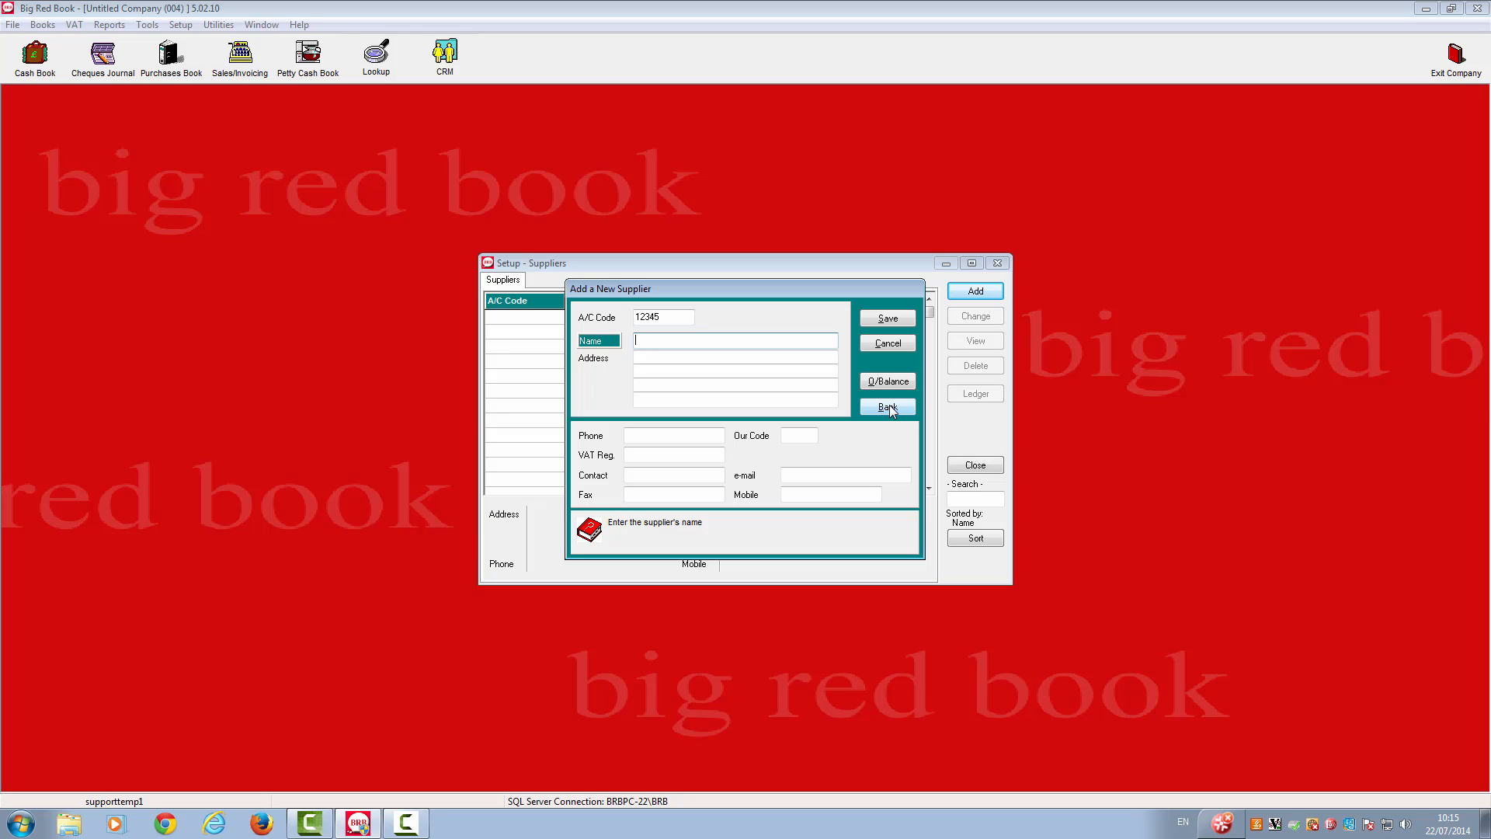
click(888, 320)
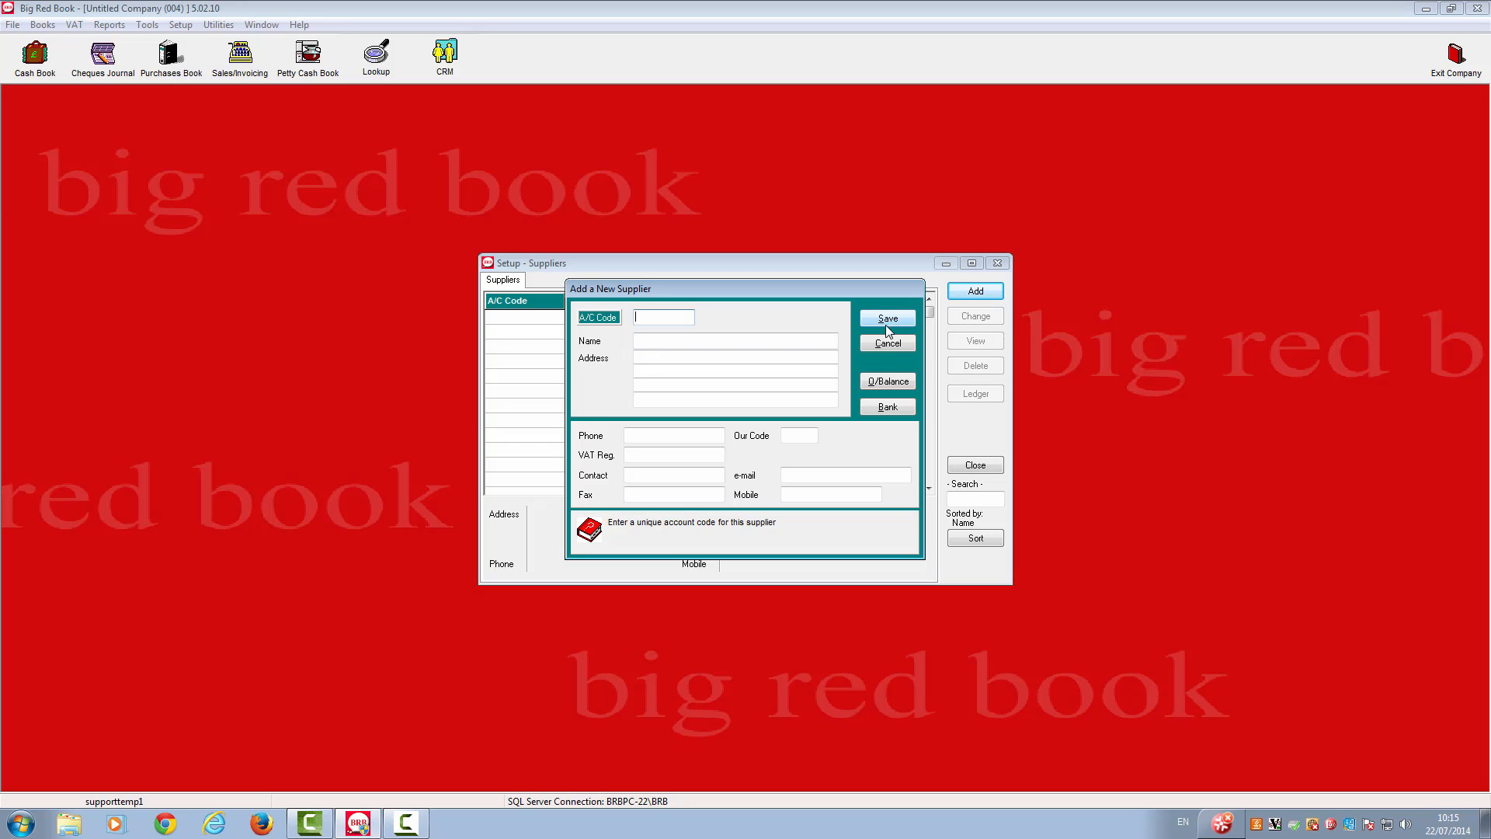
click(886, 342)
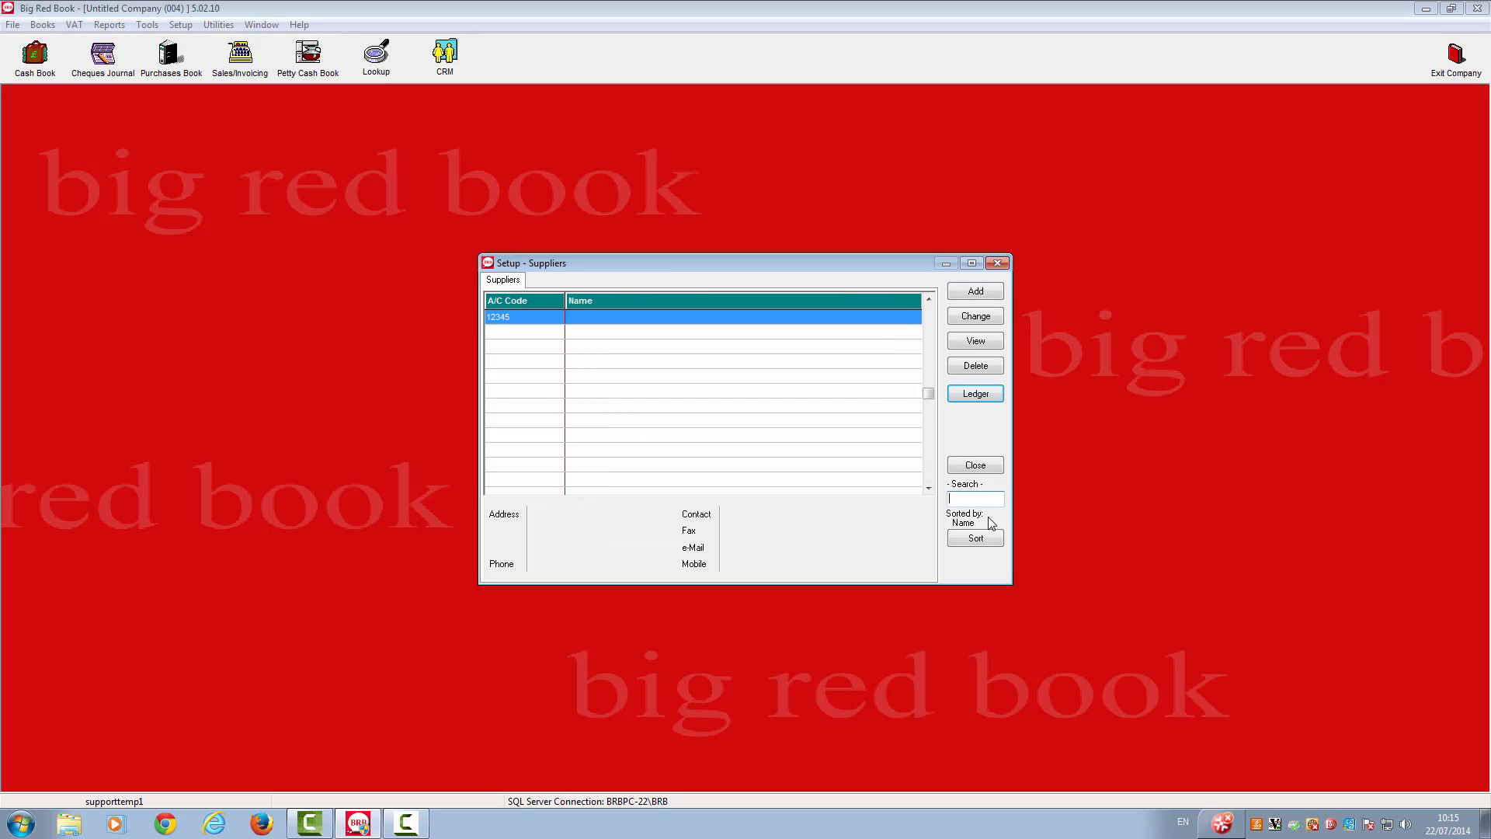
click(976, 466)
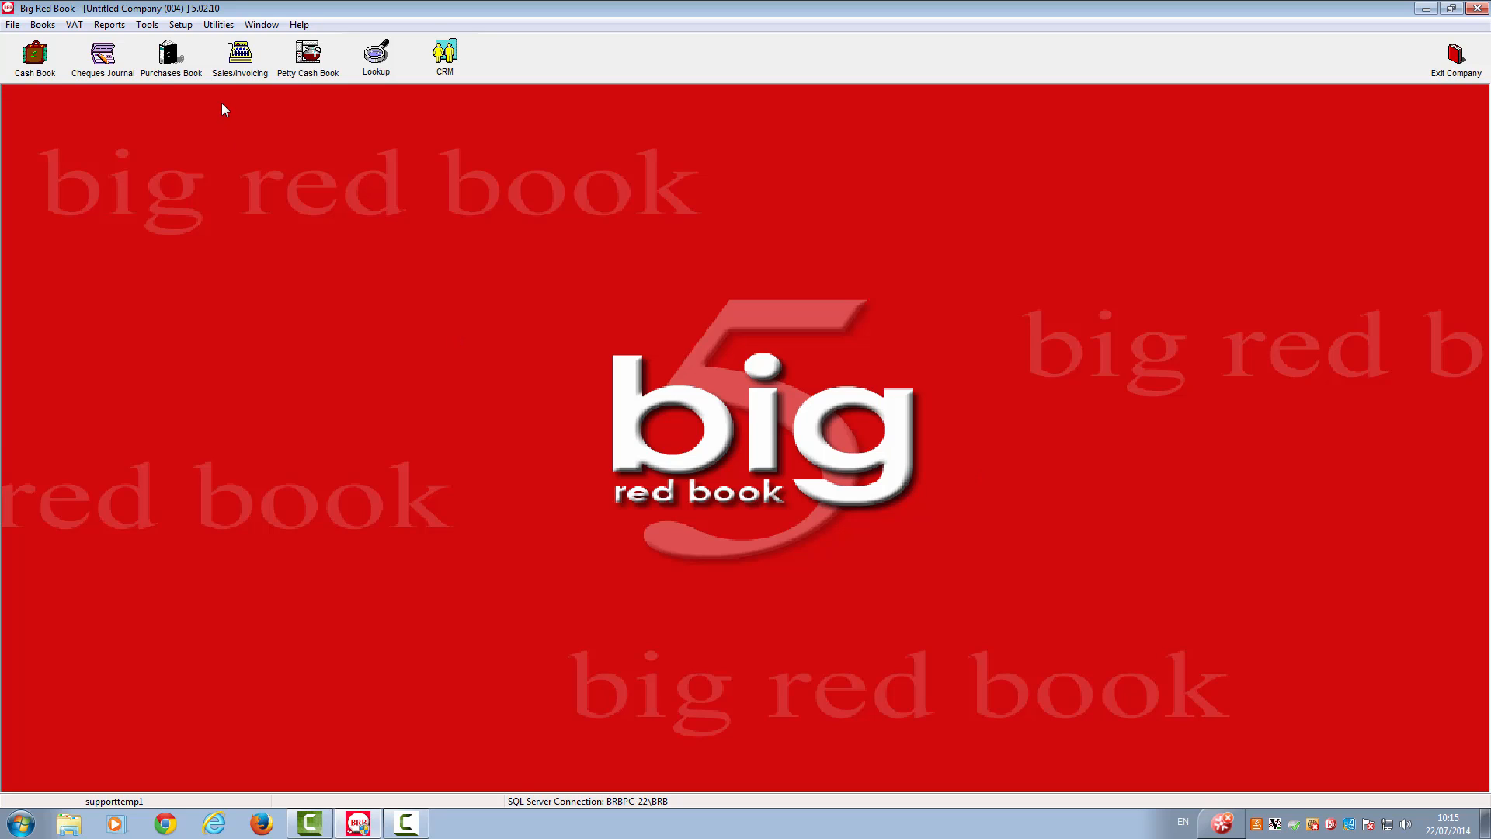
- Open the VAT rates for purchases and sales and save them without entering any rates
click(179, 24)
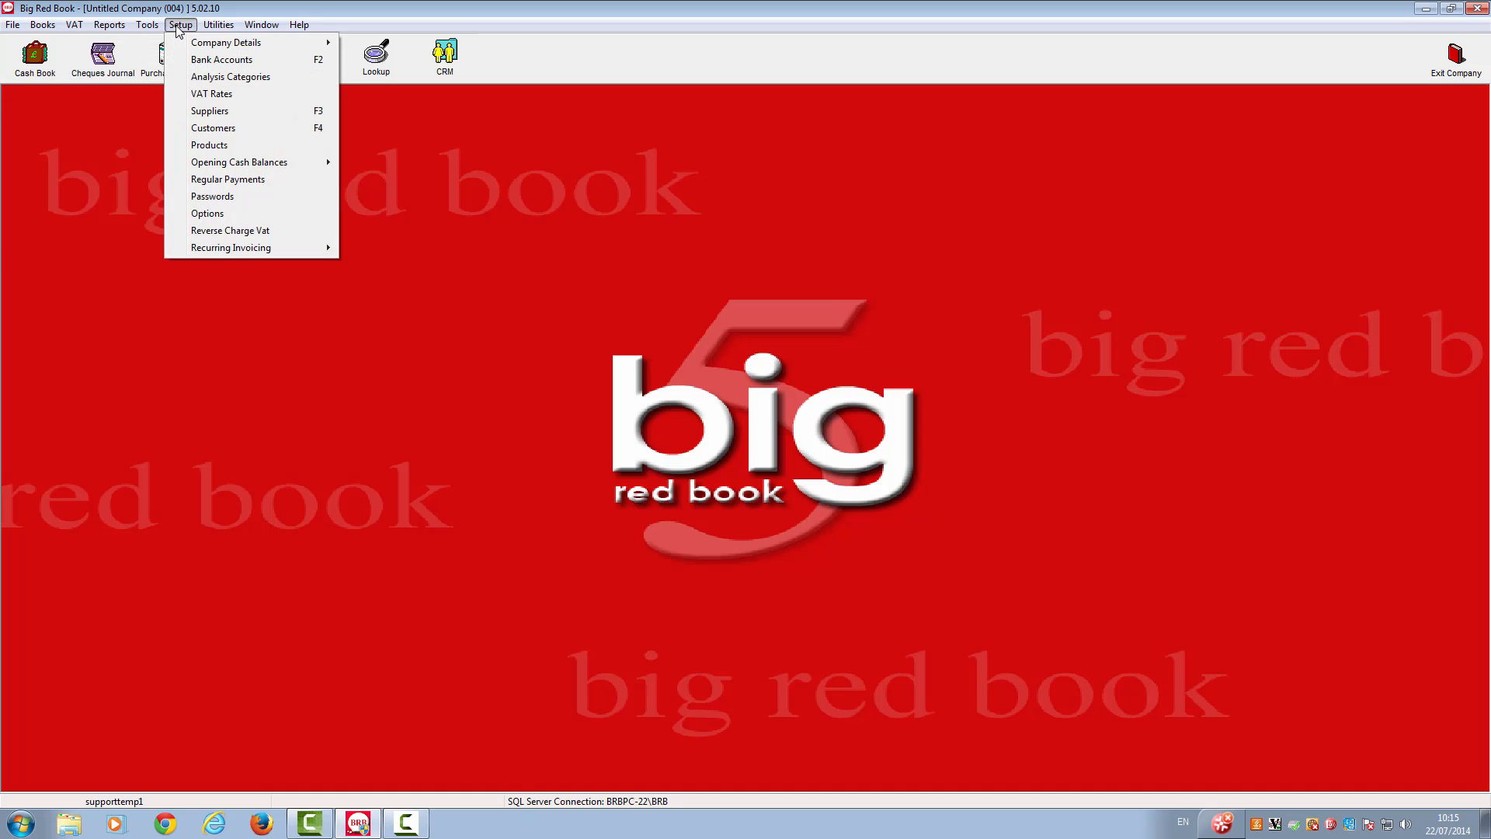
click(184, 93)
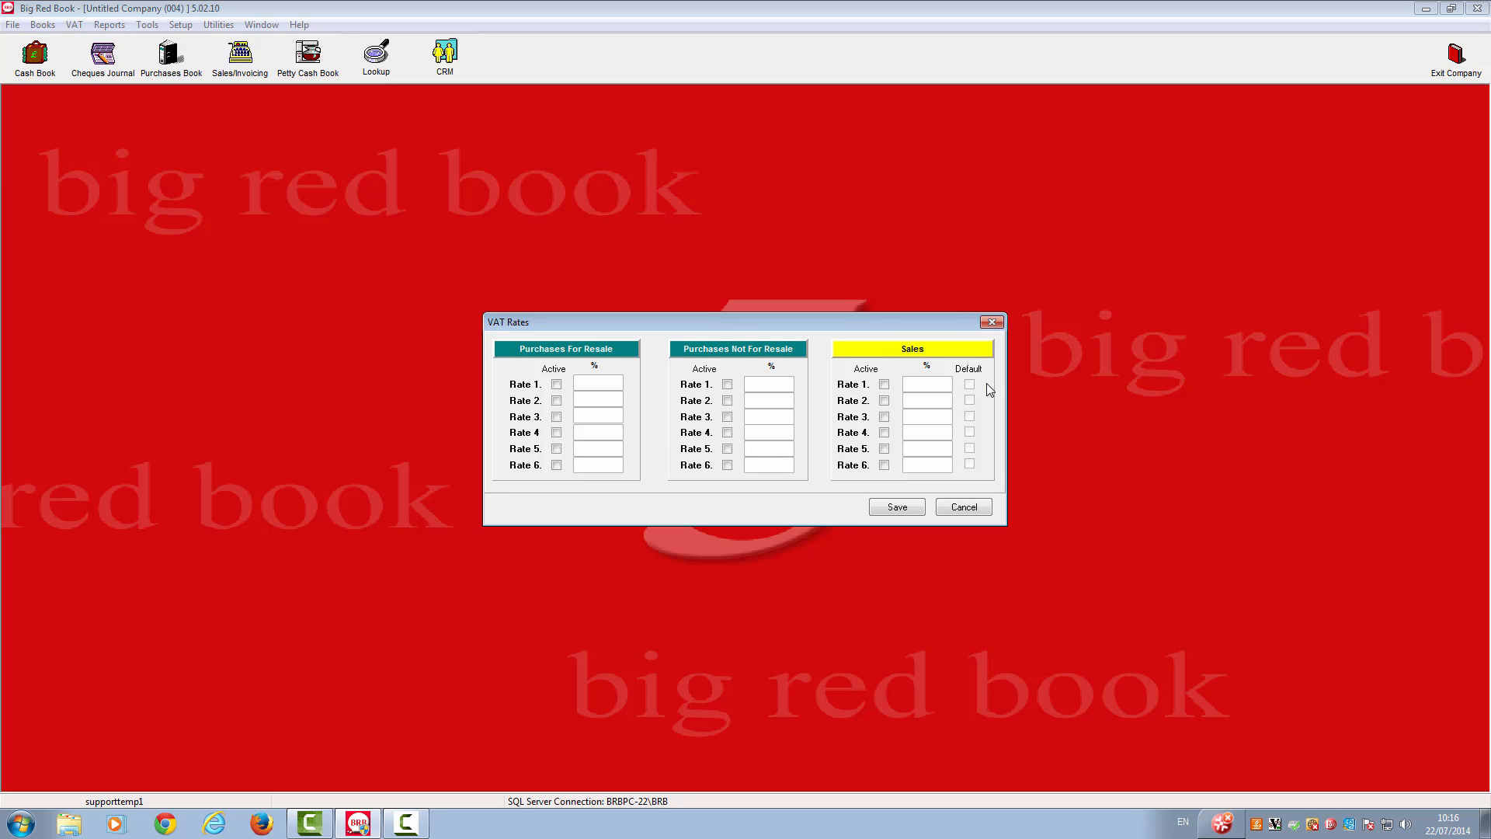
click(907, 508)
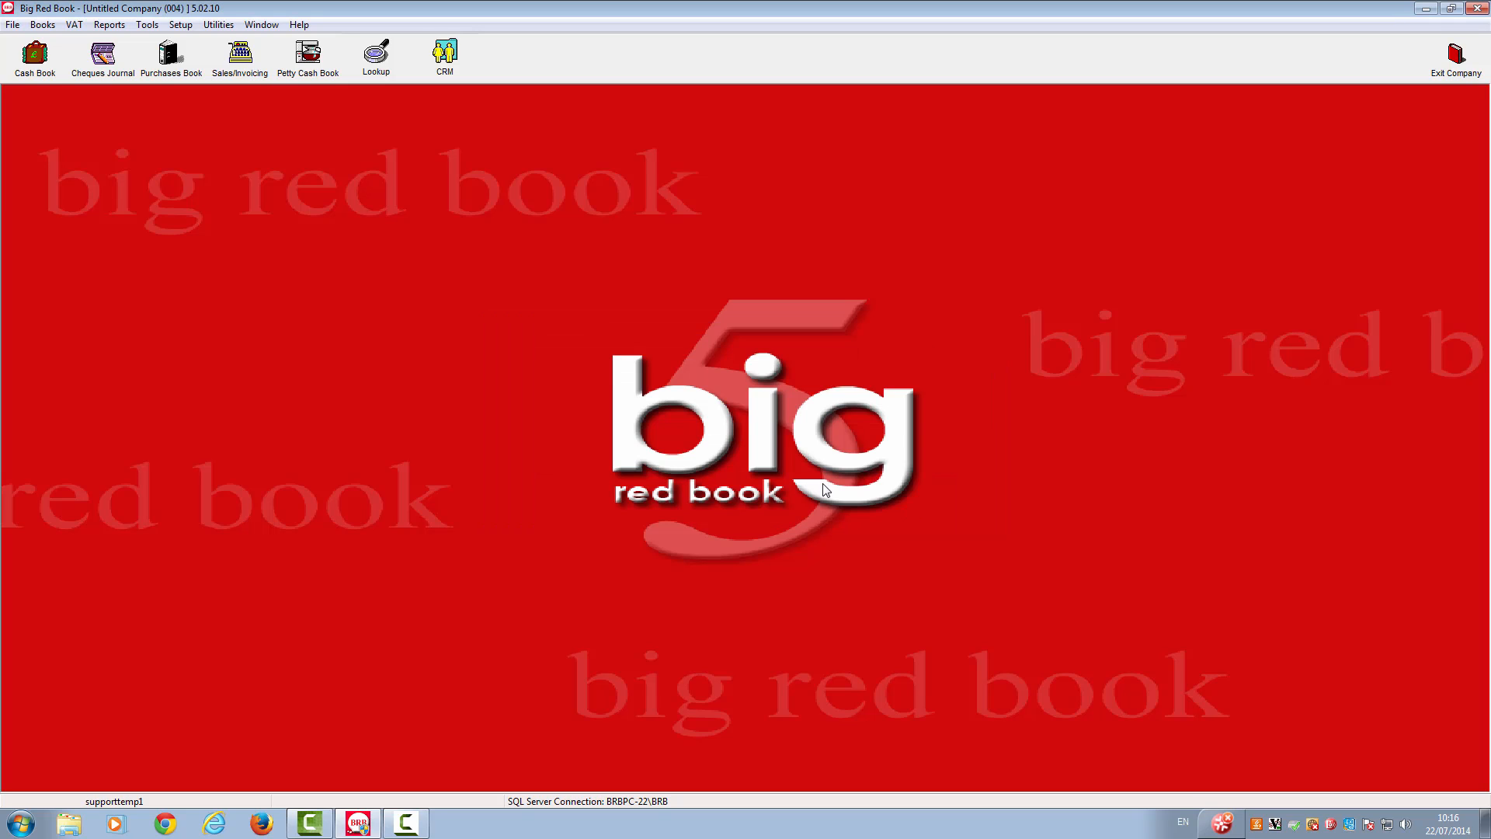
- Add a default bank account with the code AIB1, leaving its details and last cheque blank, and close the bank accounts setup
click(174, 27)
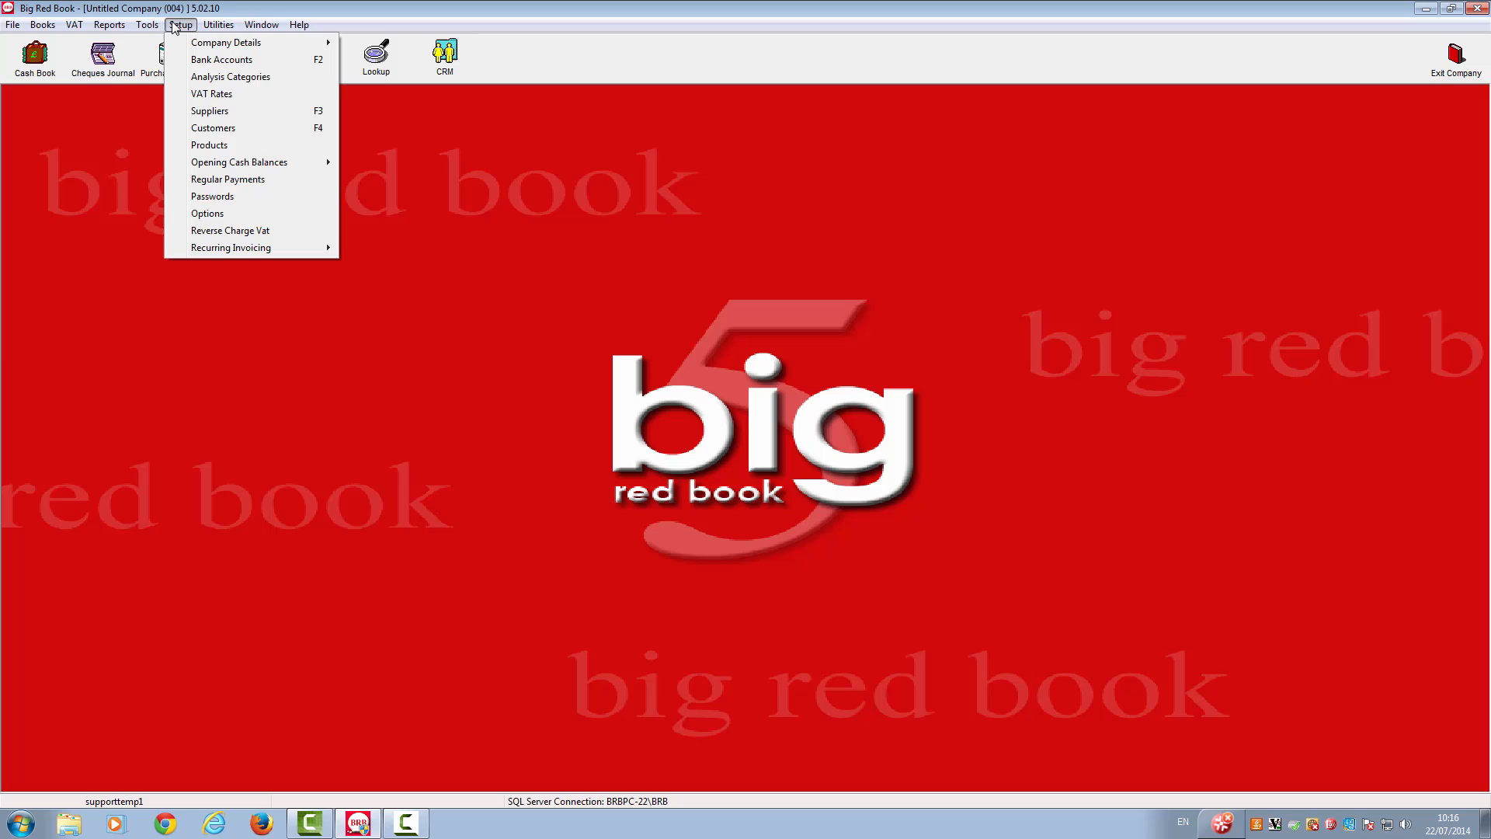
click(205, 59)
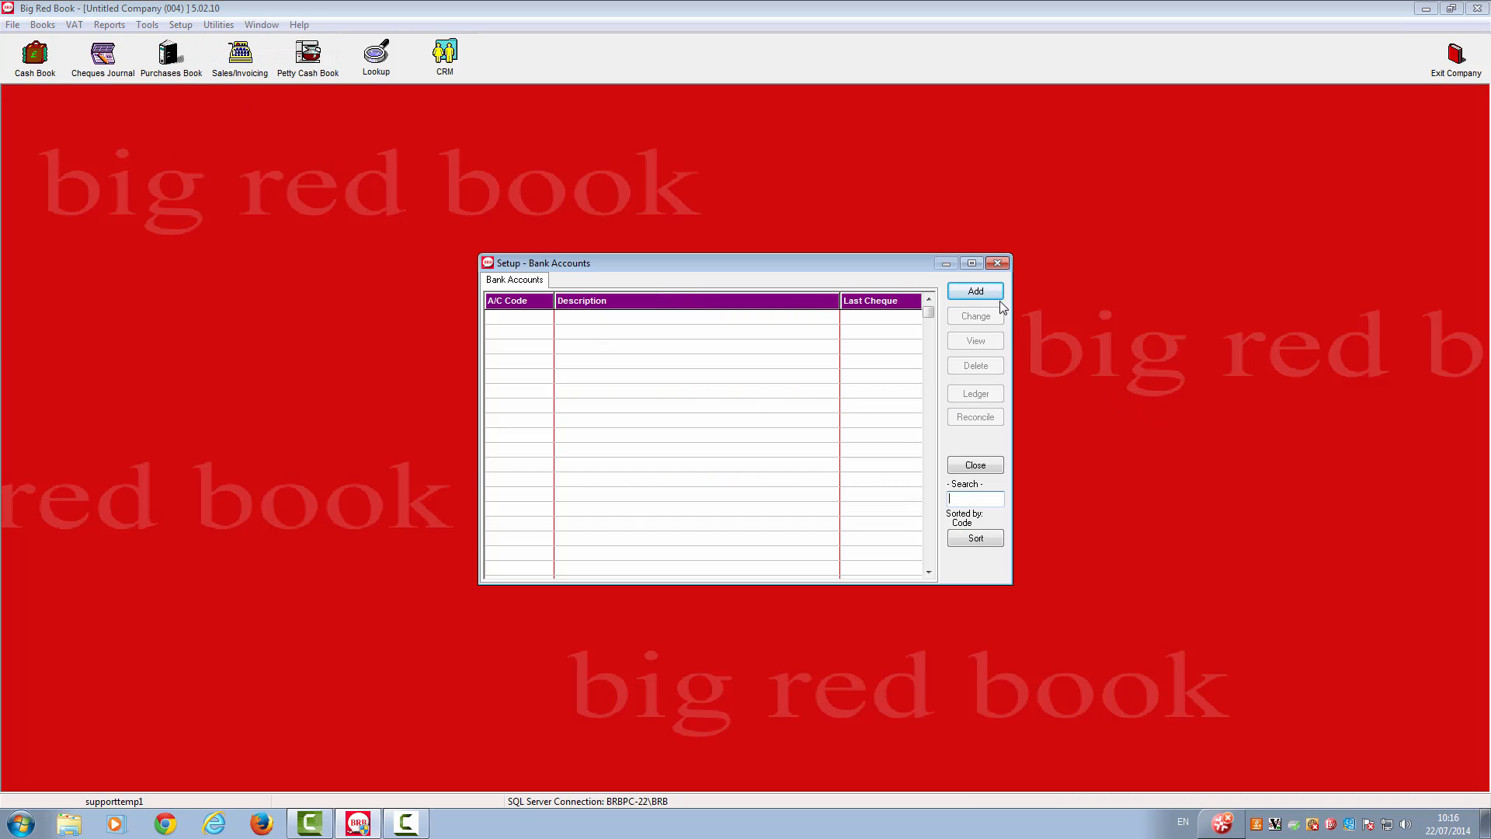
click(964, 291)
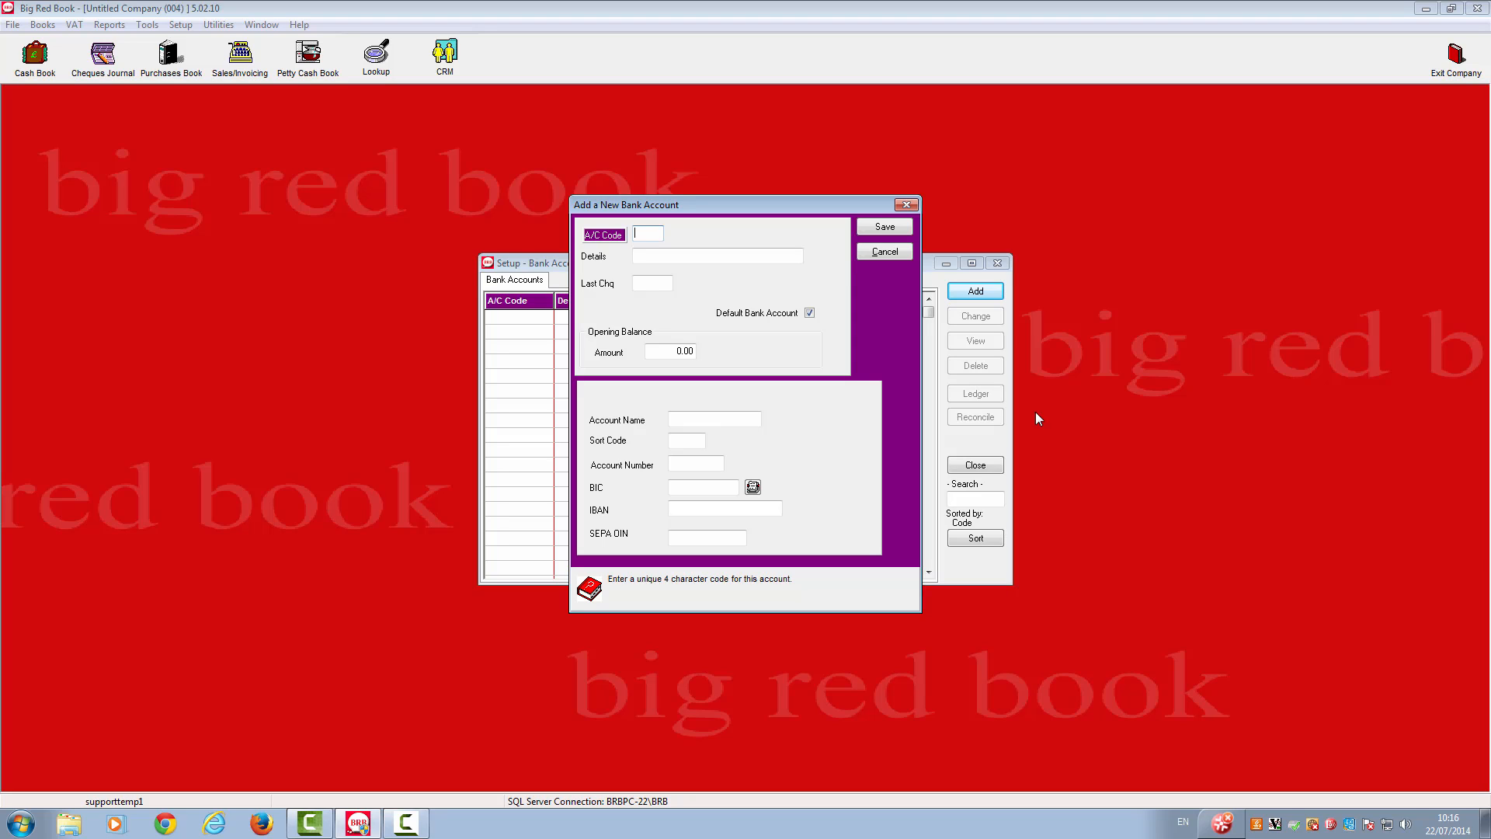
text(B1)
key(Tab)
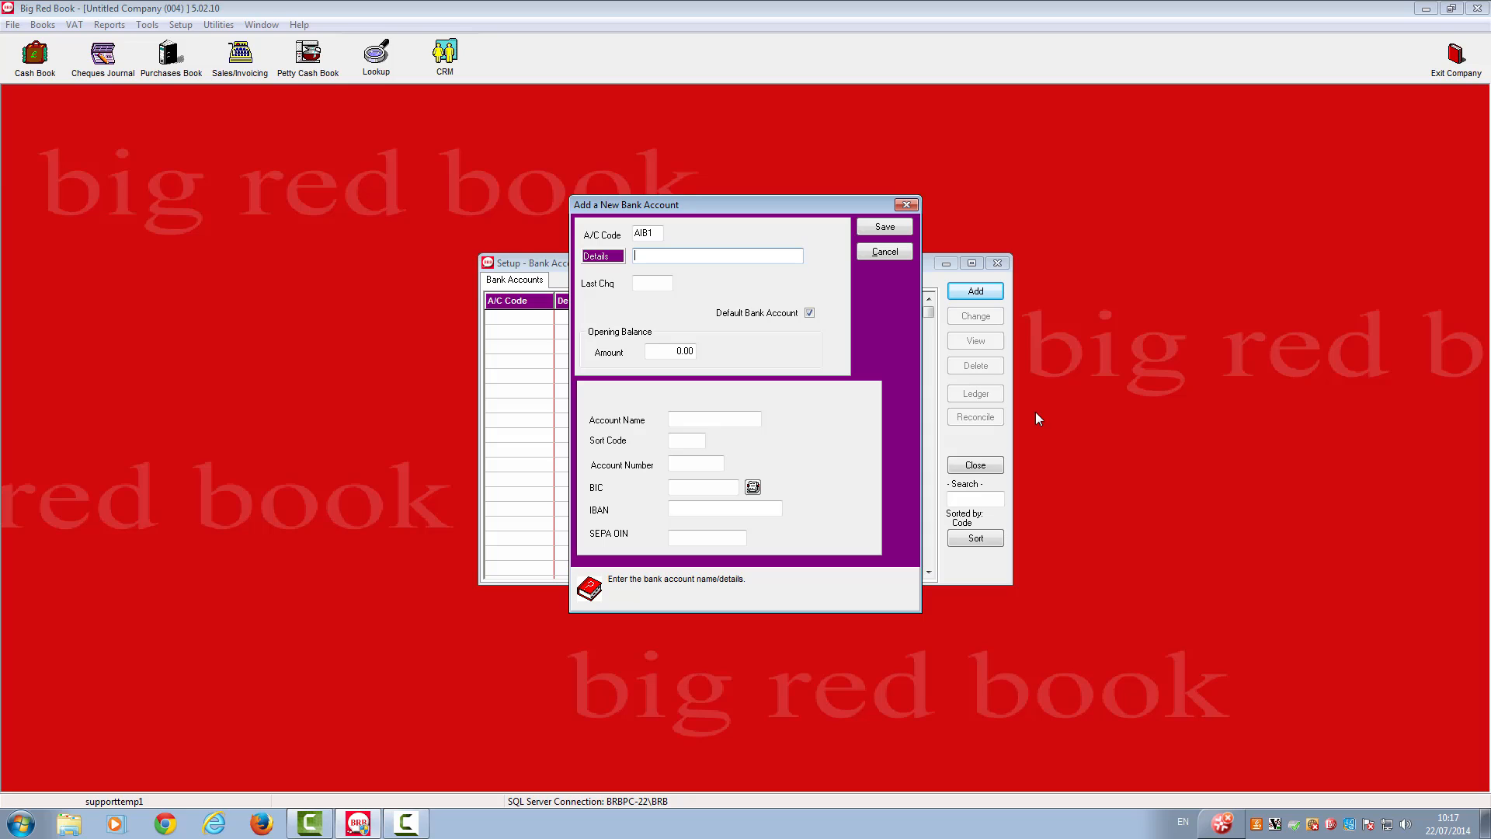
key(Tab)
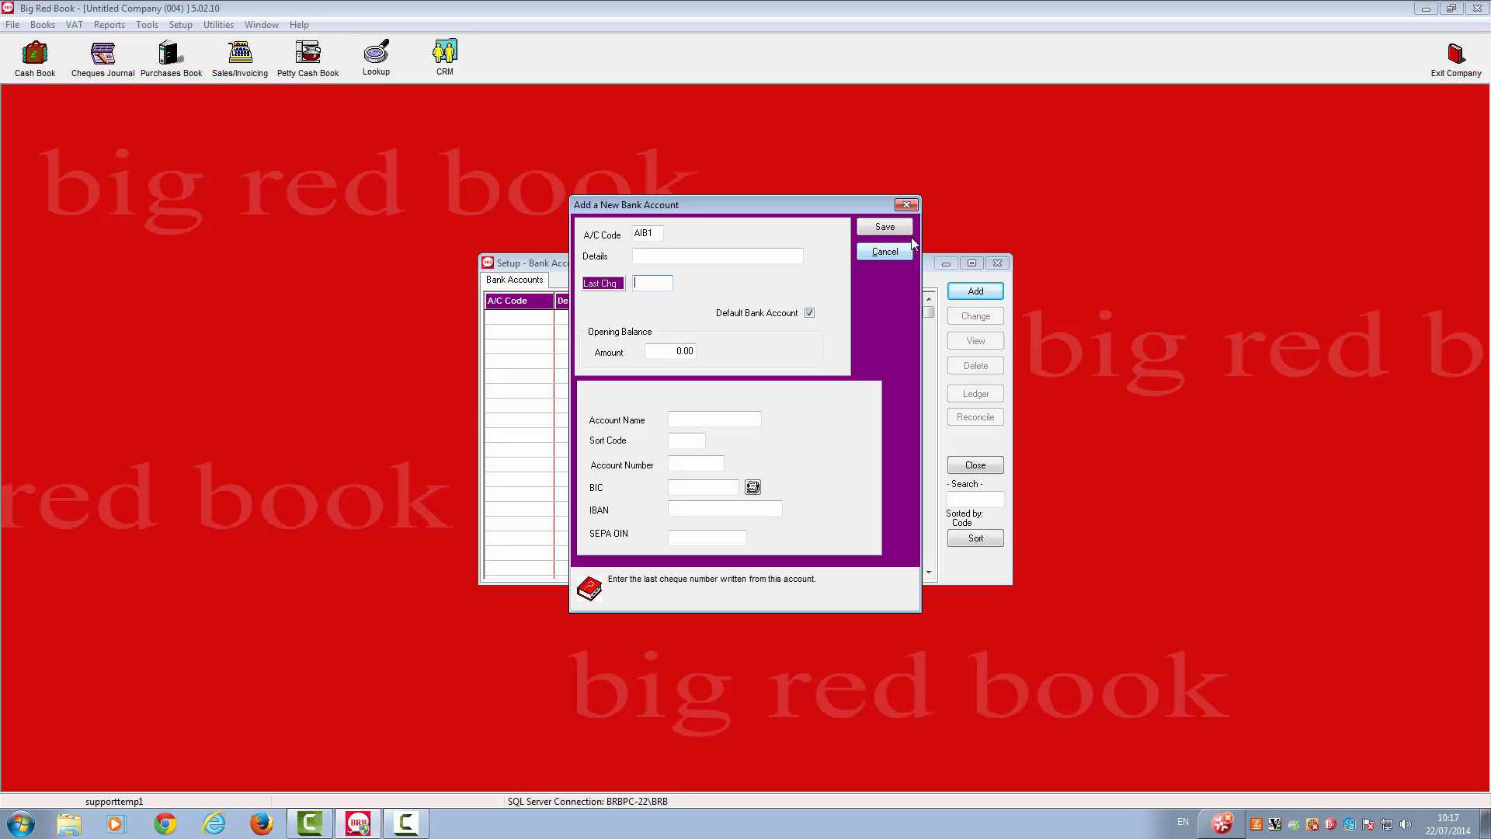
click(887, 227)
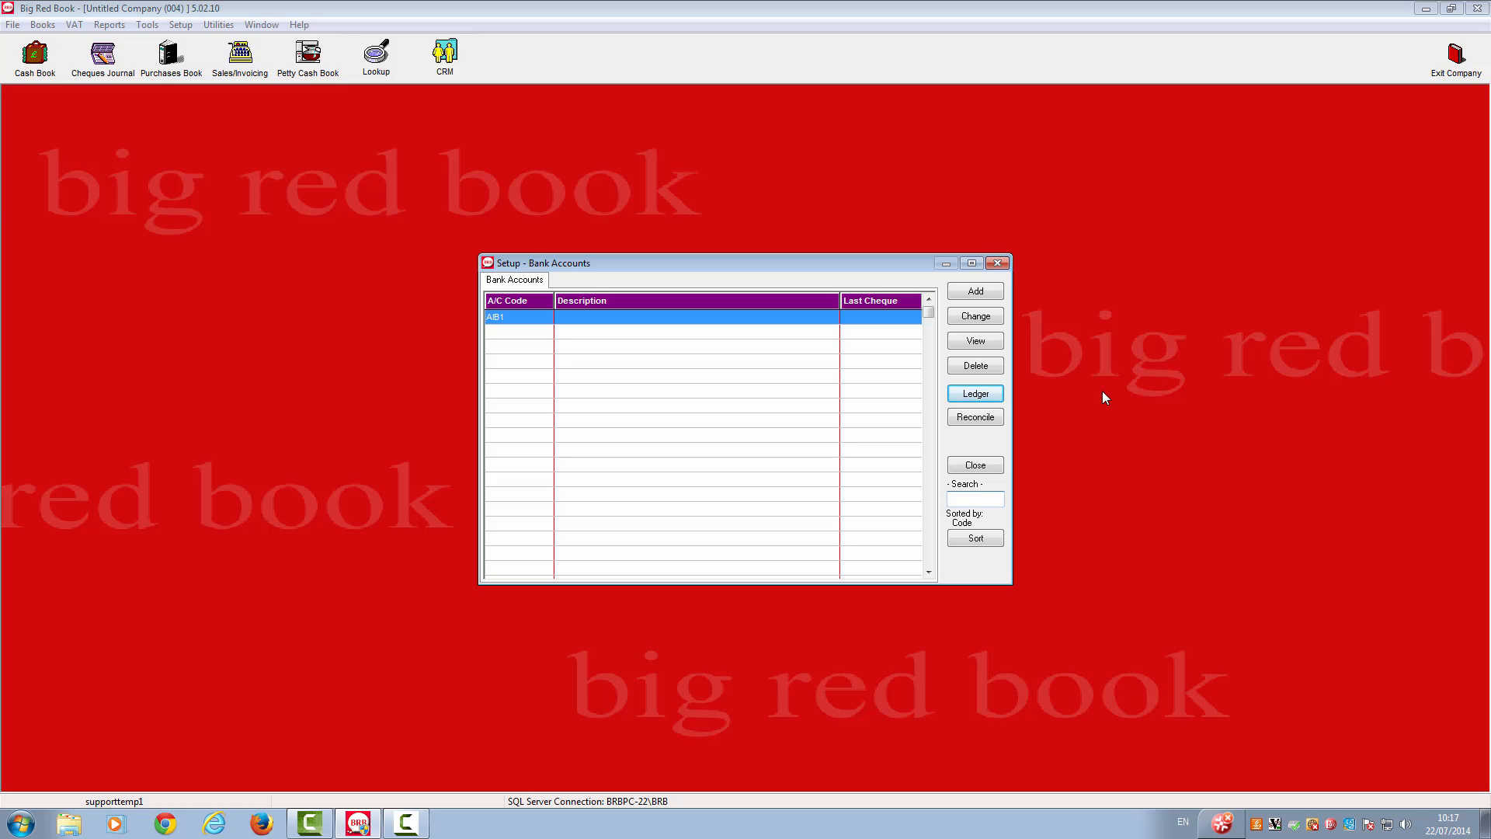
click(977, 465)
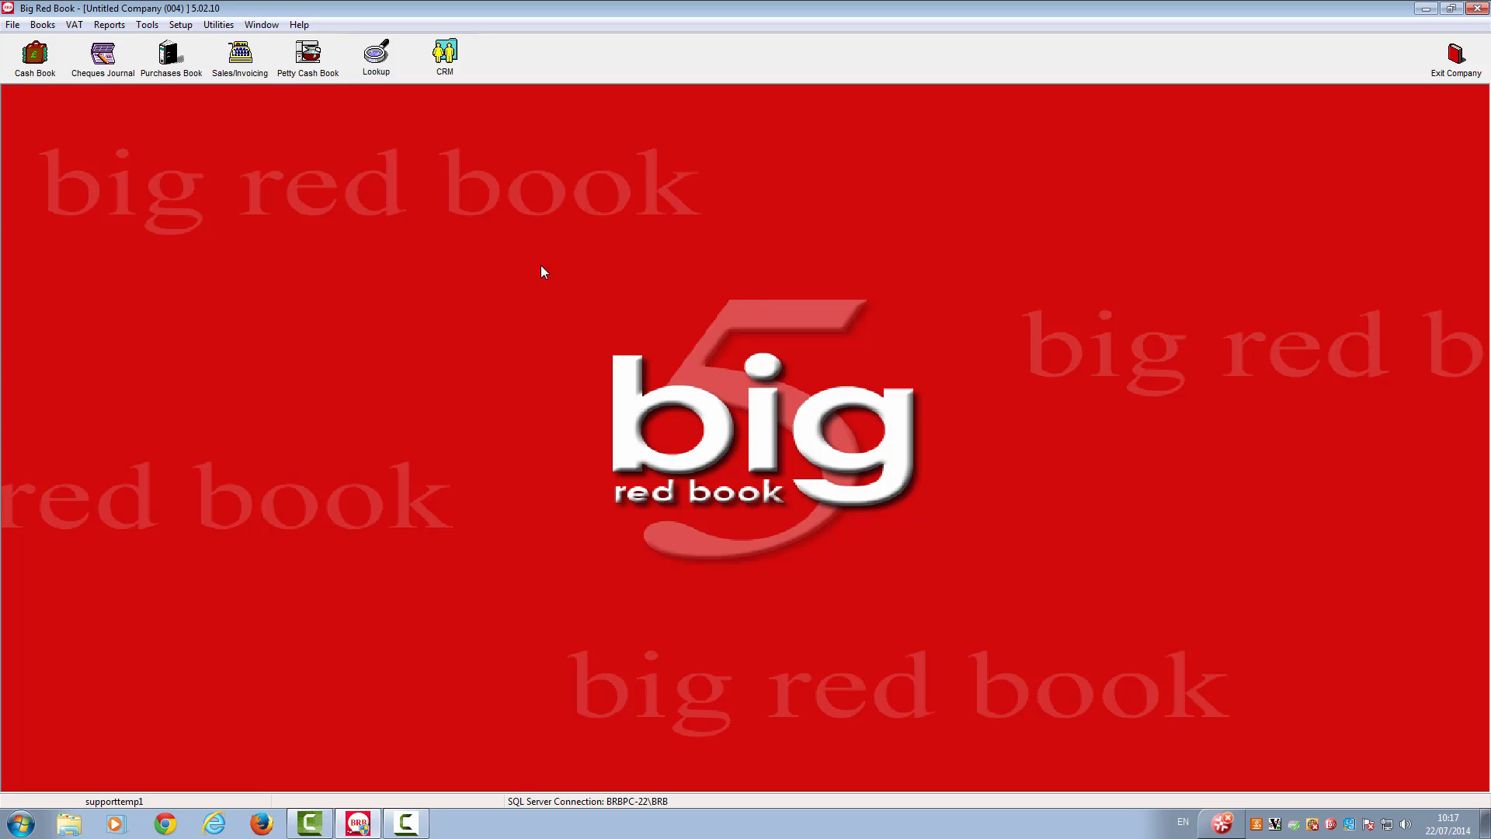
- Open the analysis categories and look through the books of entry from Cash Receipts to Cheques
click(183, 25)
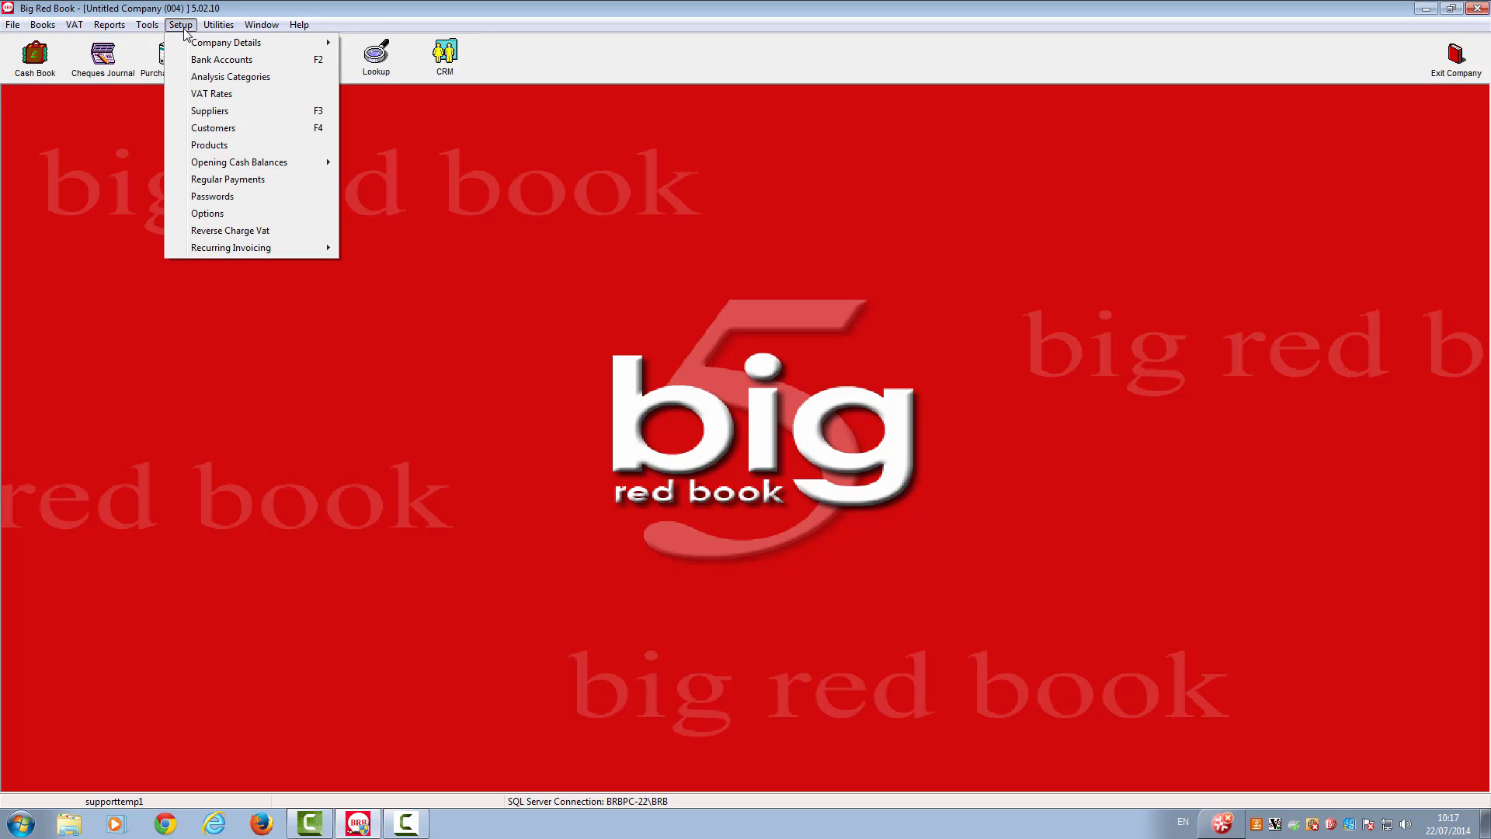
click(186, 77)
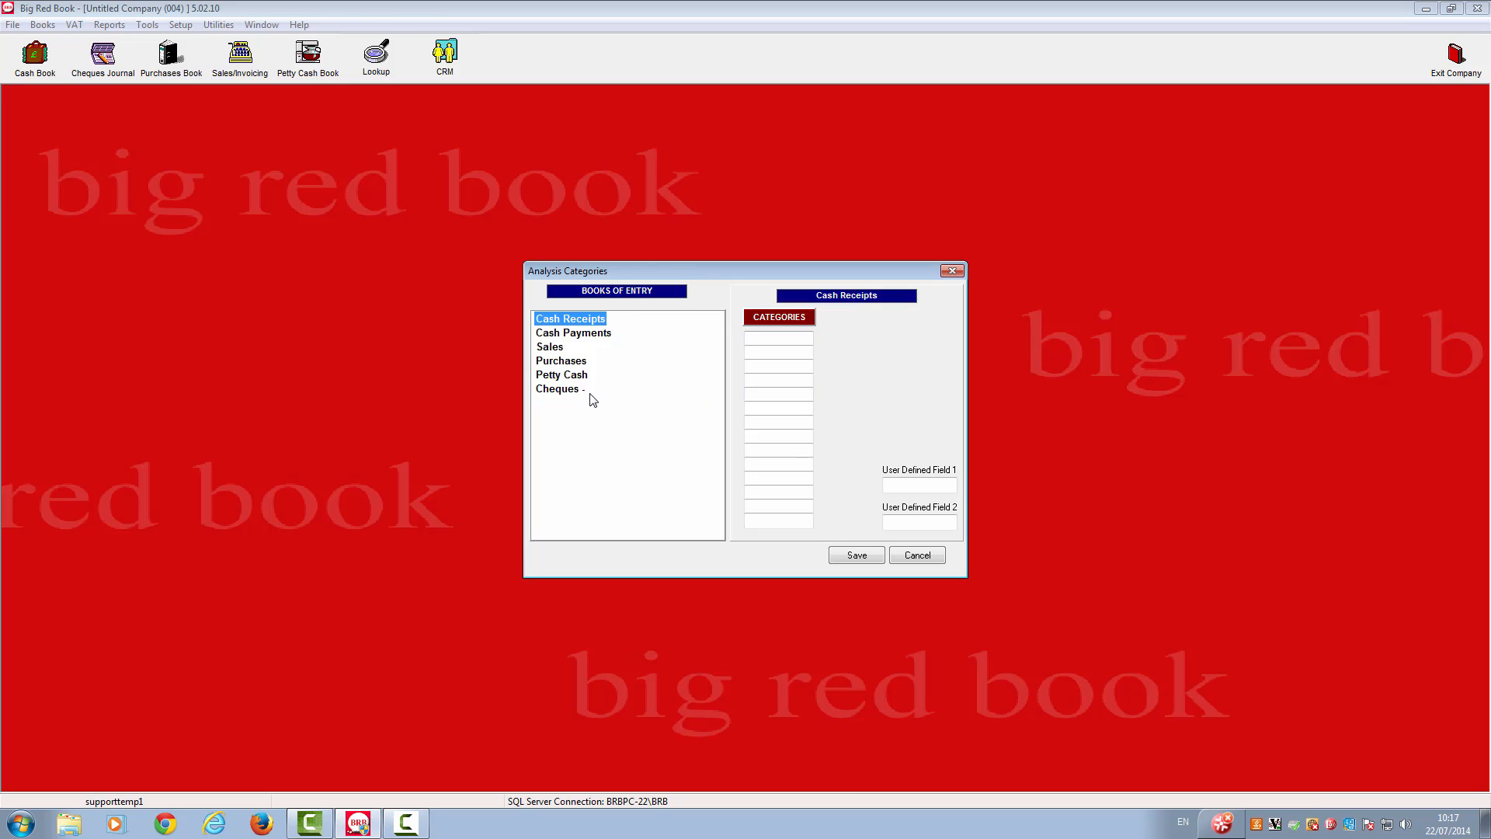
click(579, 337)
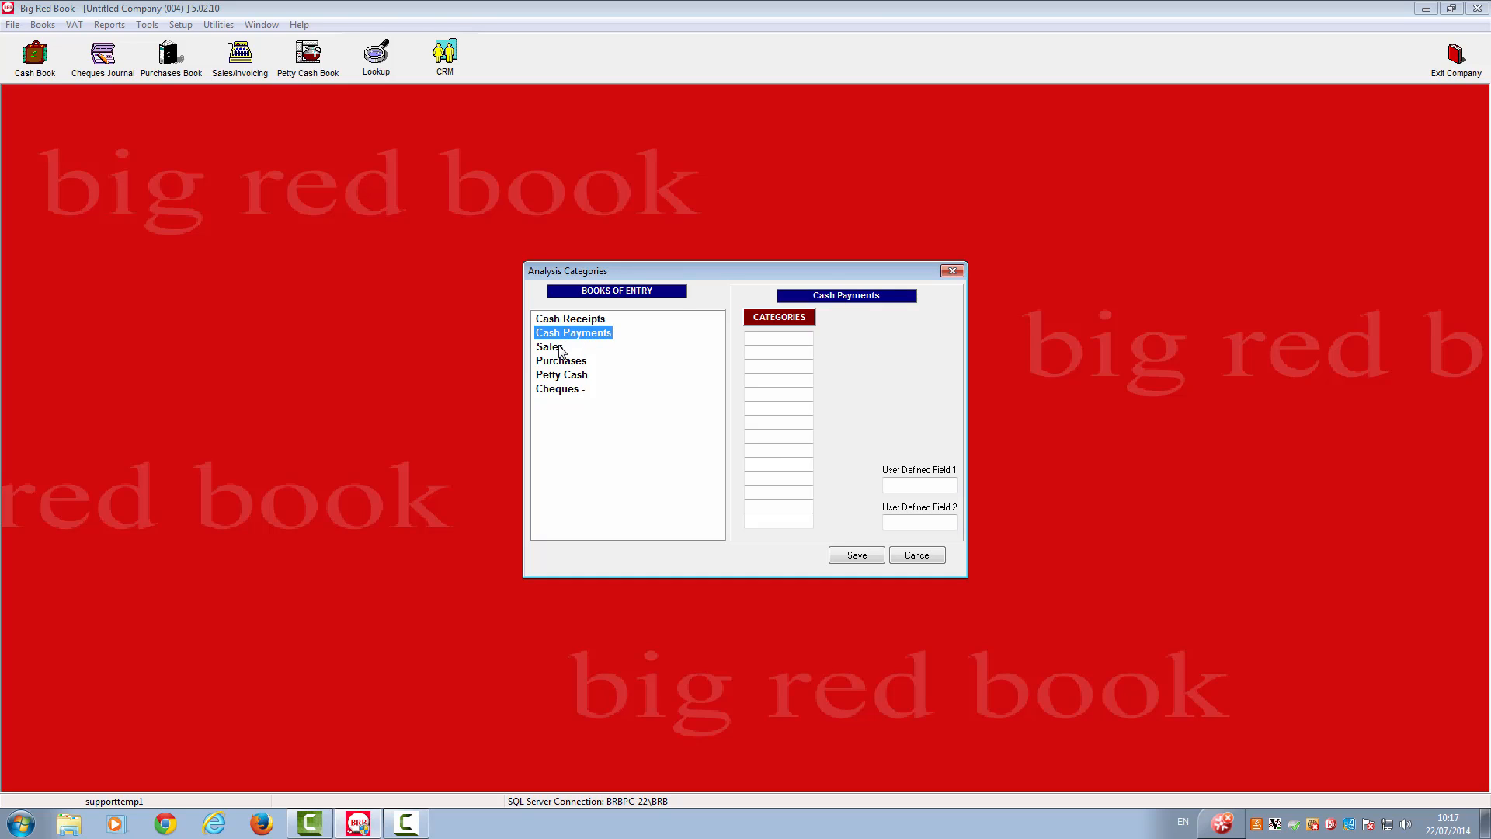
click(562, 348)
click(572, 364)
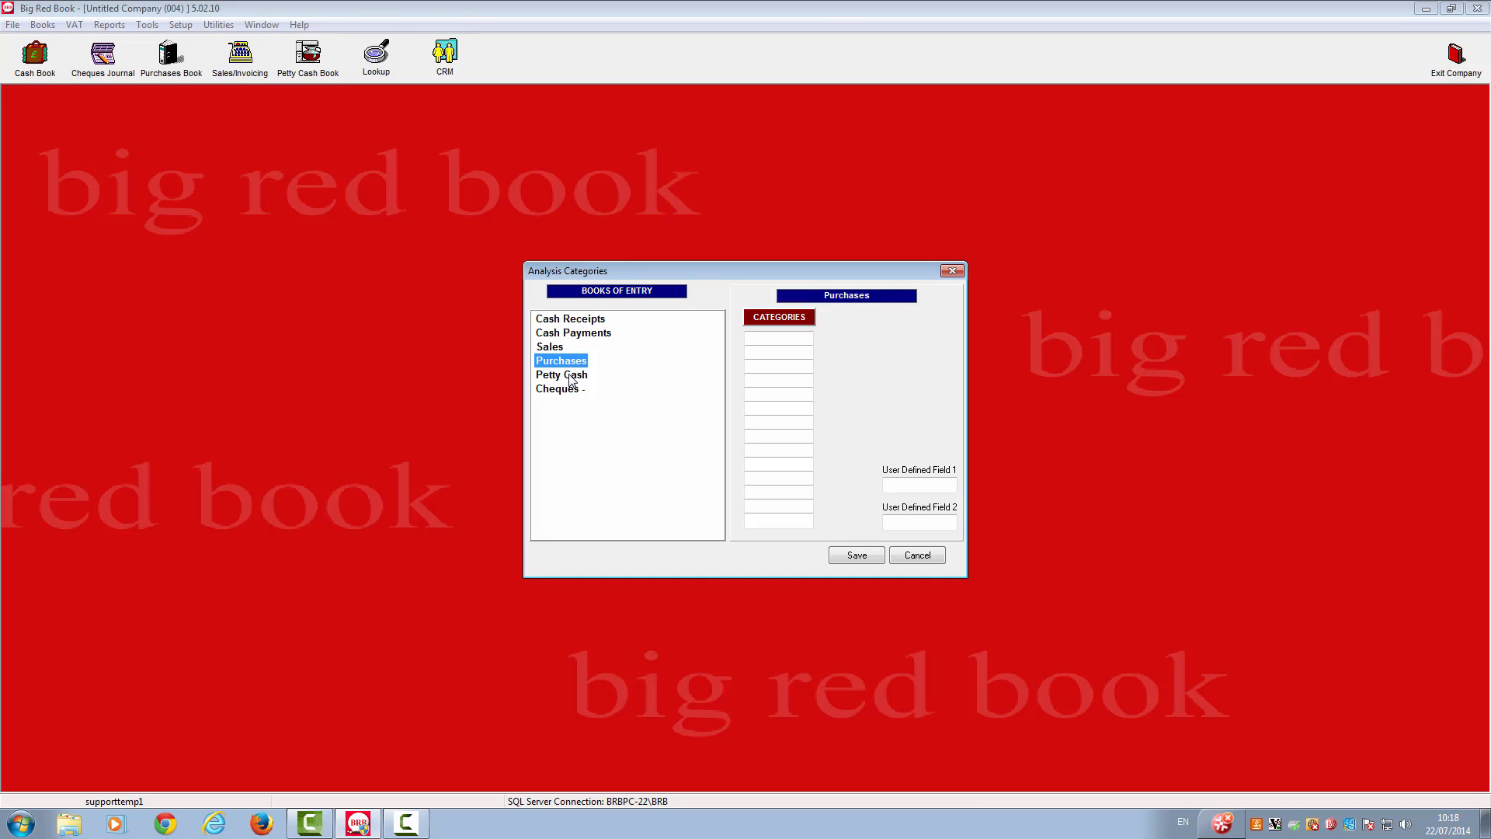
click(572, 378)
click(565, 393)
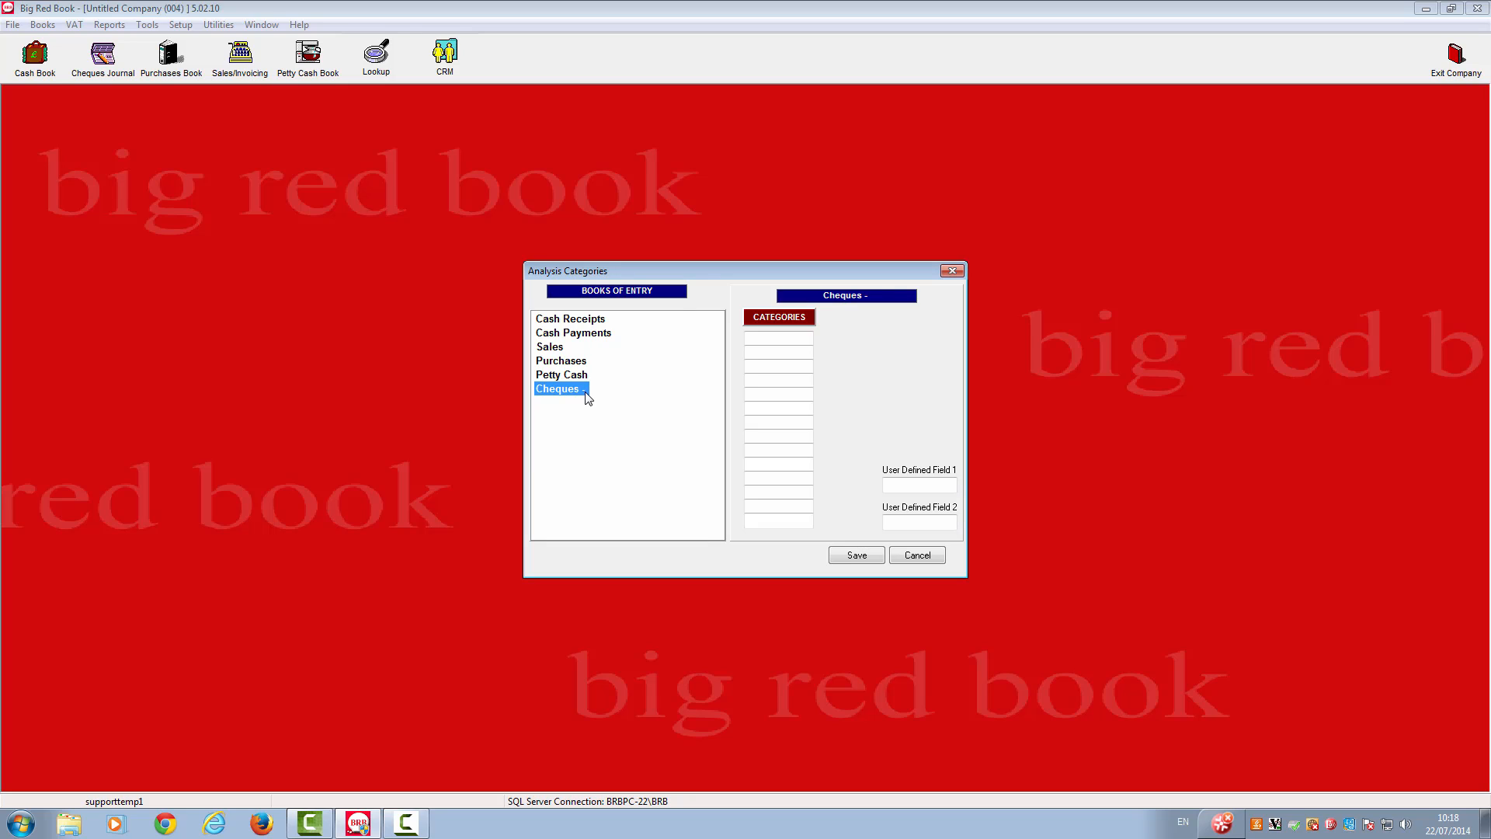
- Enter "sales" as the first analysis category of the Cash Receipts book
click(586, 324)
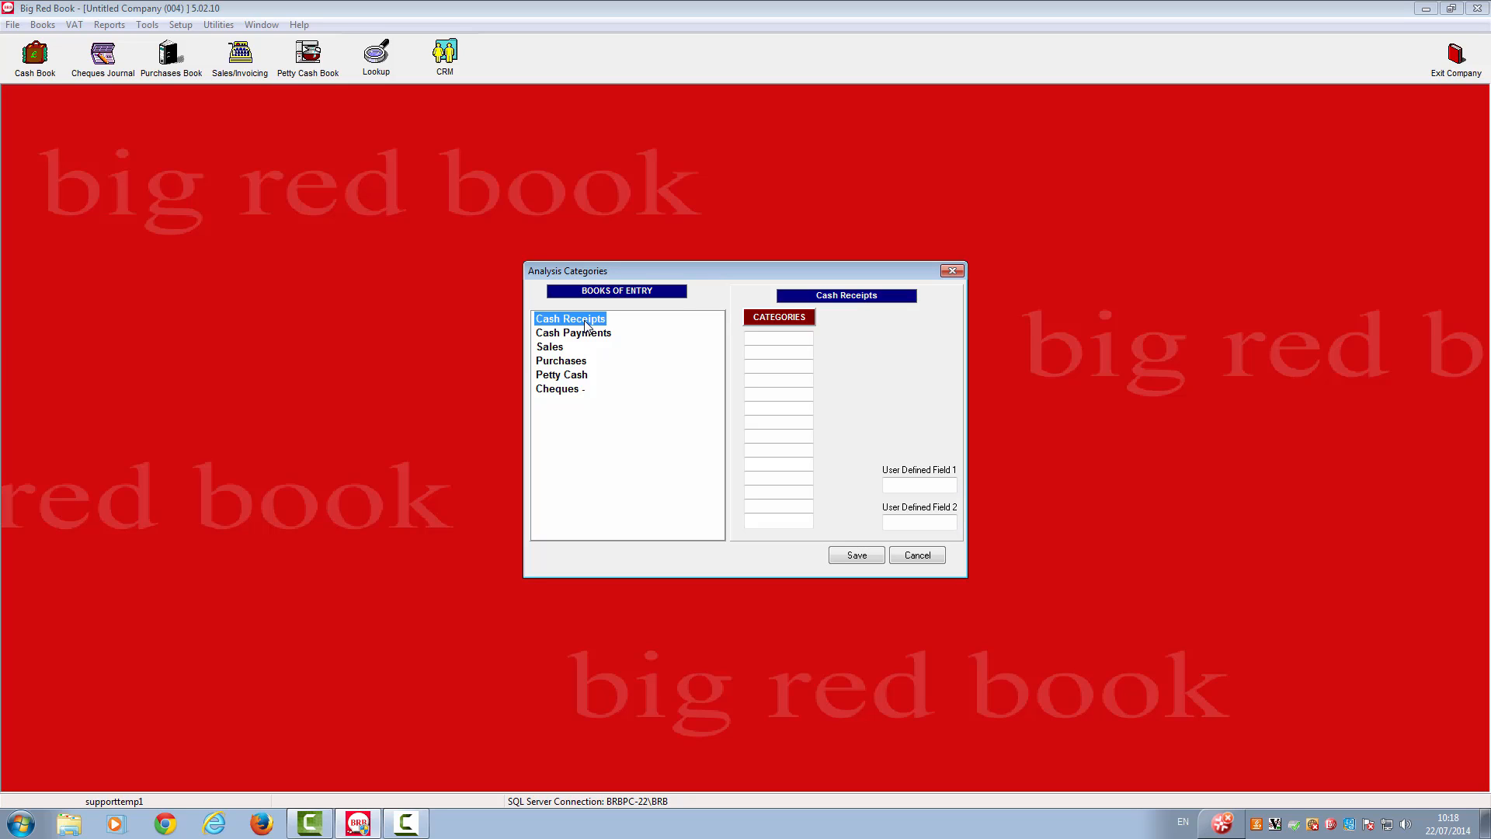
click(766, 339)
text(sales)
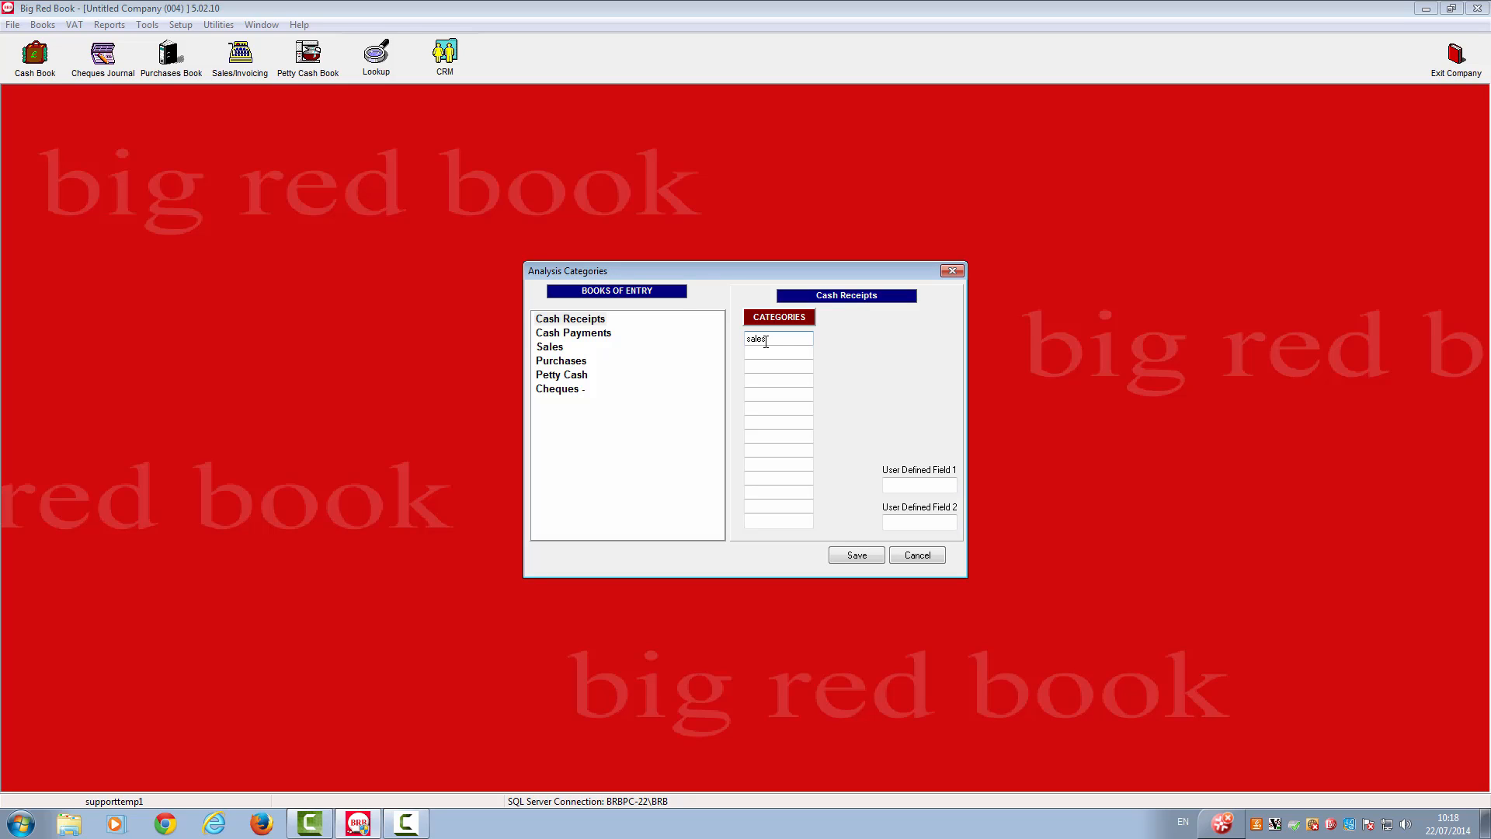
- Go through the categories of the remaining books of entry, Cash Payments to Cheques, and save the analysis categories
click(571, 335)
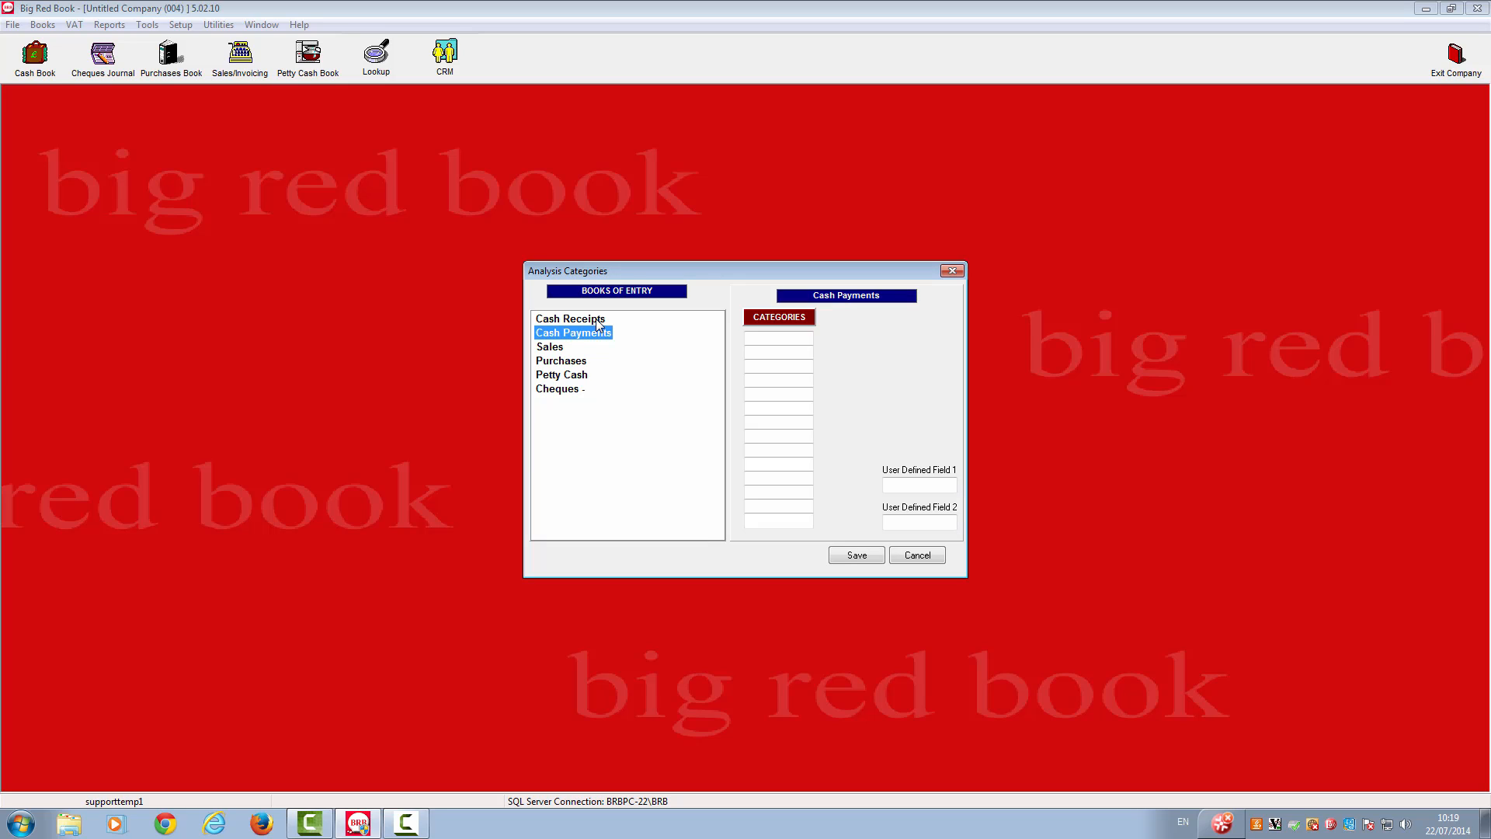
click(557, 346)
click(566, 362)
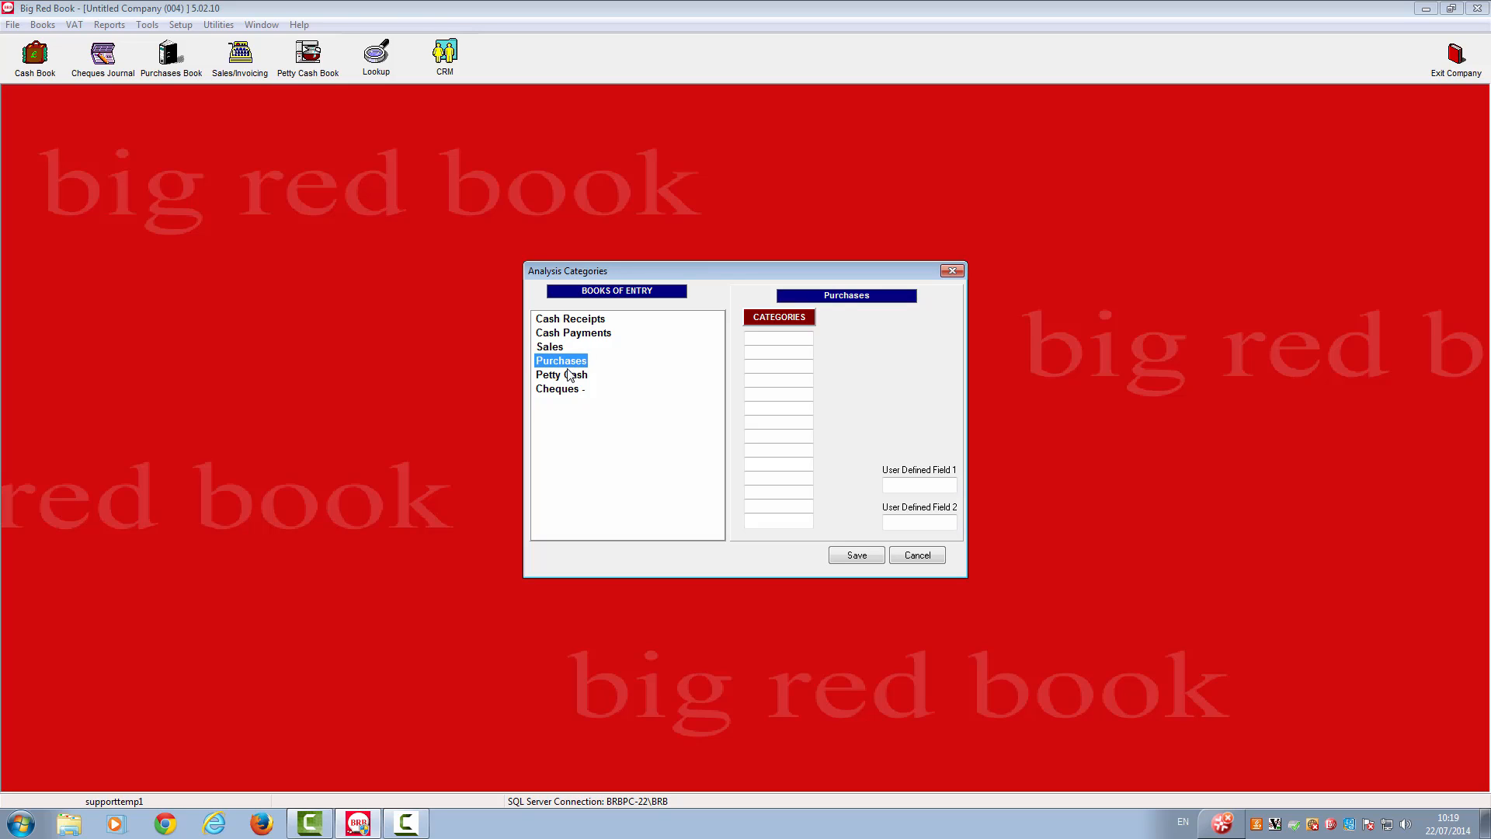
click(572, 375)
click(572, 393)
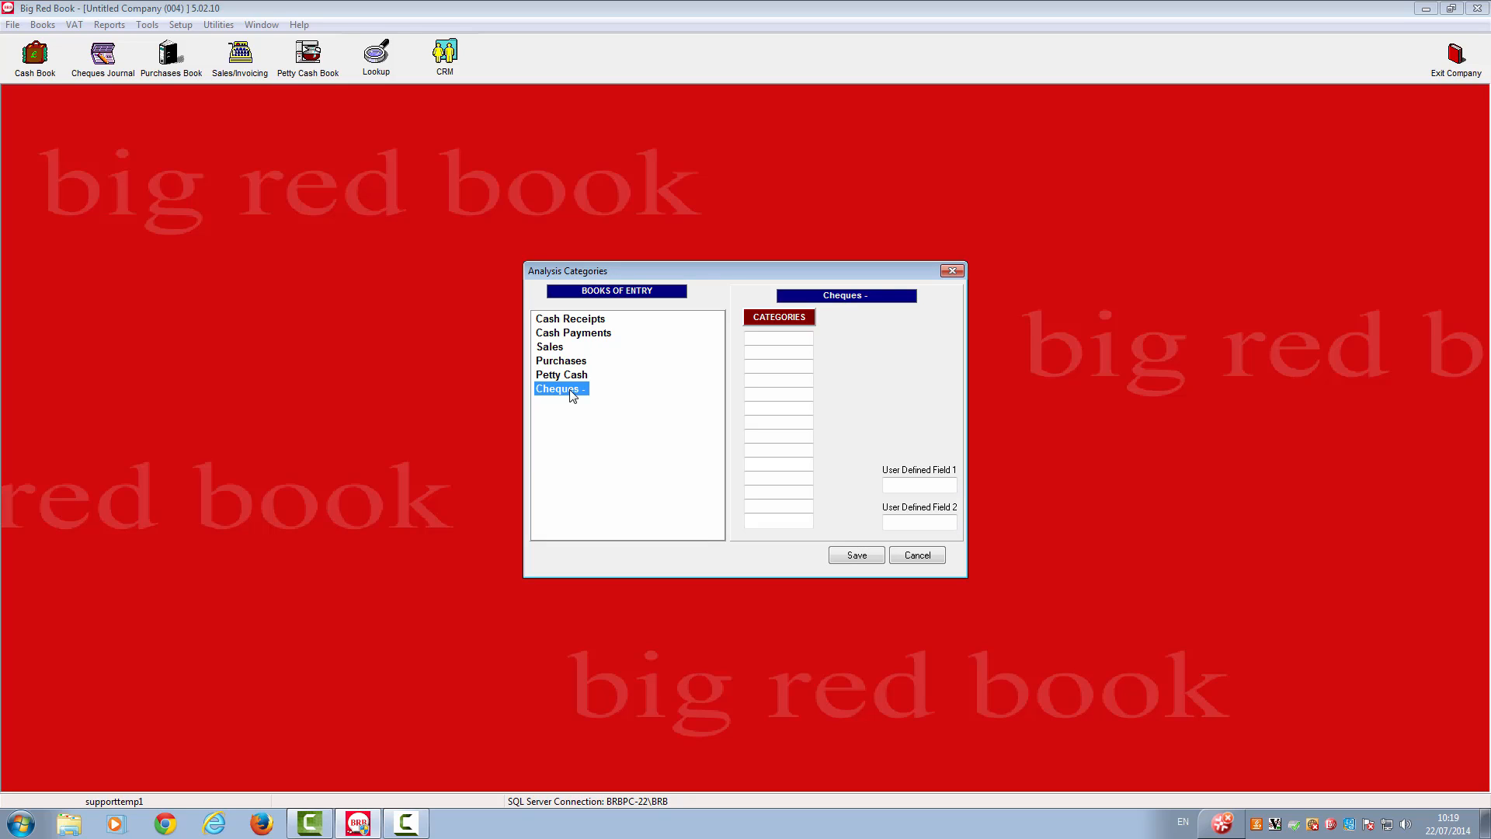
click(857, 555)
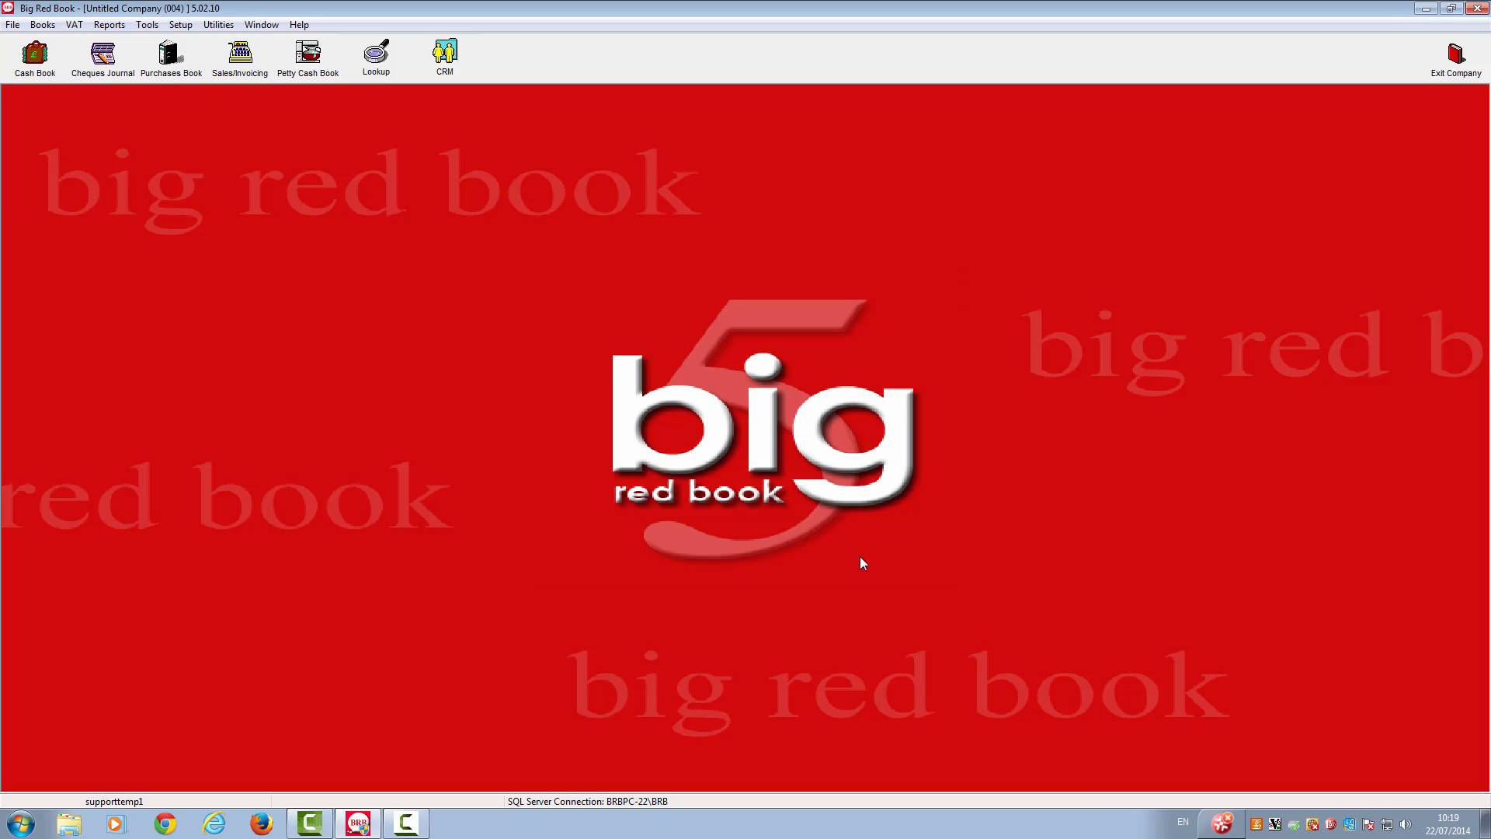